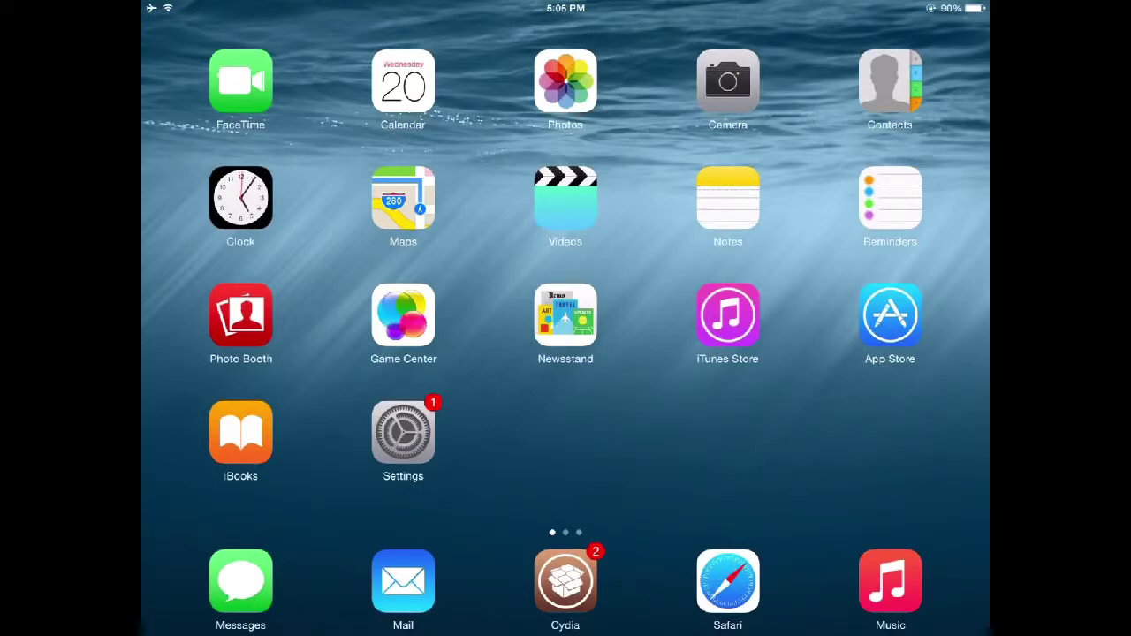
Open Safari on the iOSEmulatorSpot home page tab
left_click(728, 581)
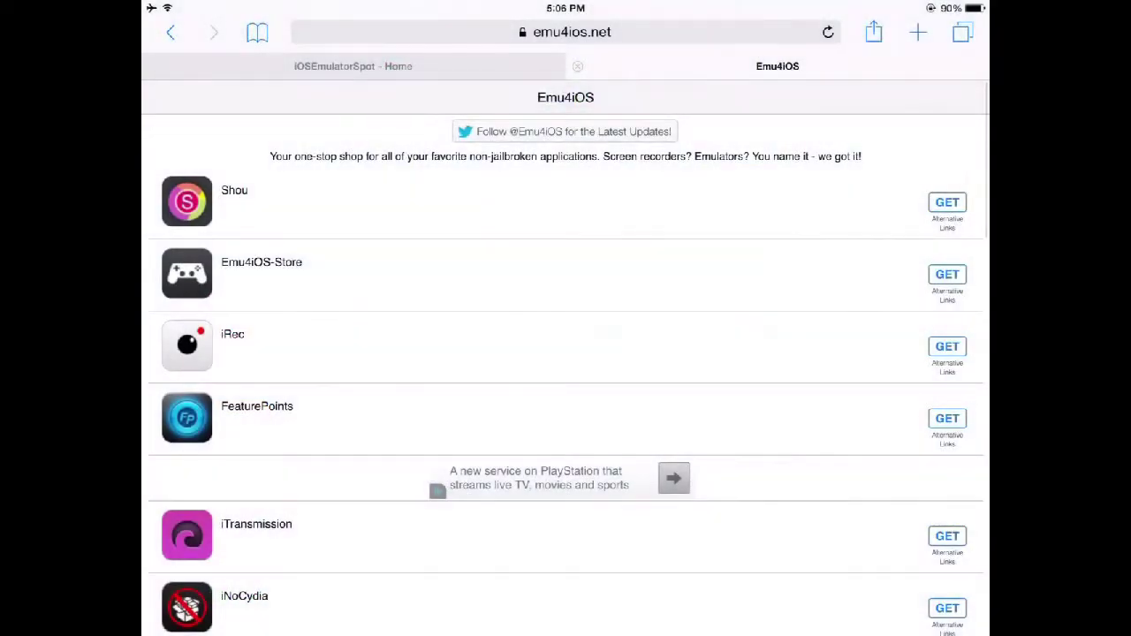
left_click(352, 66)
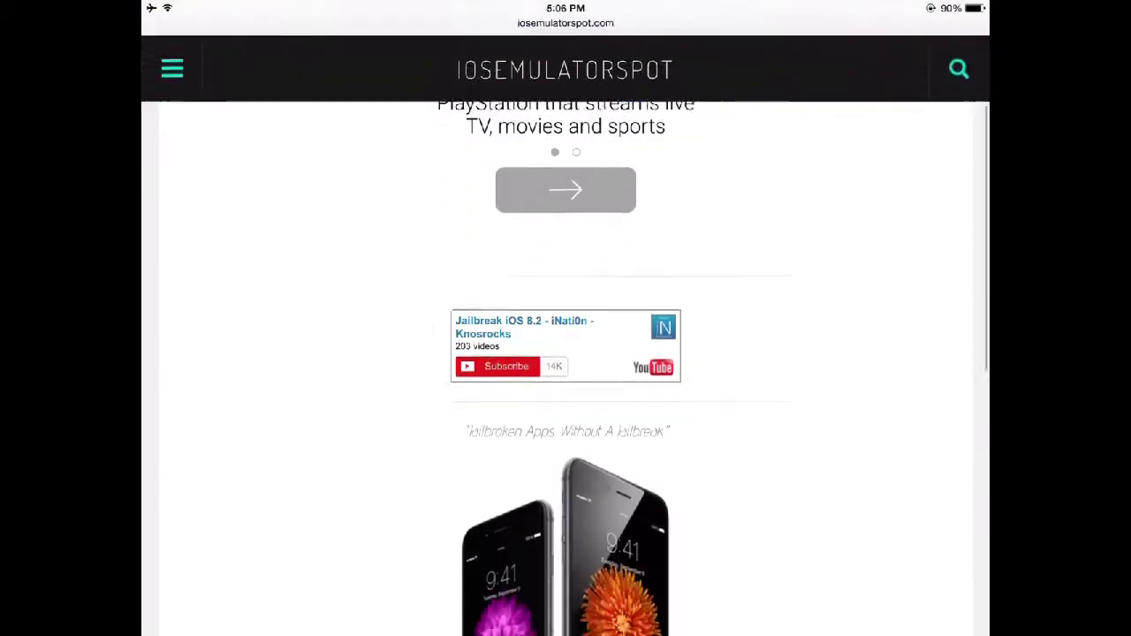
scroll(566, 353, "down", 10)
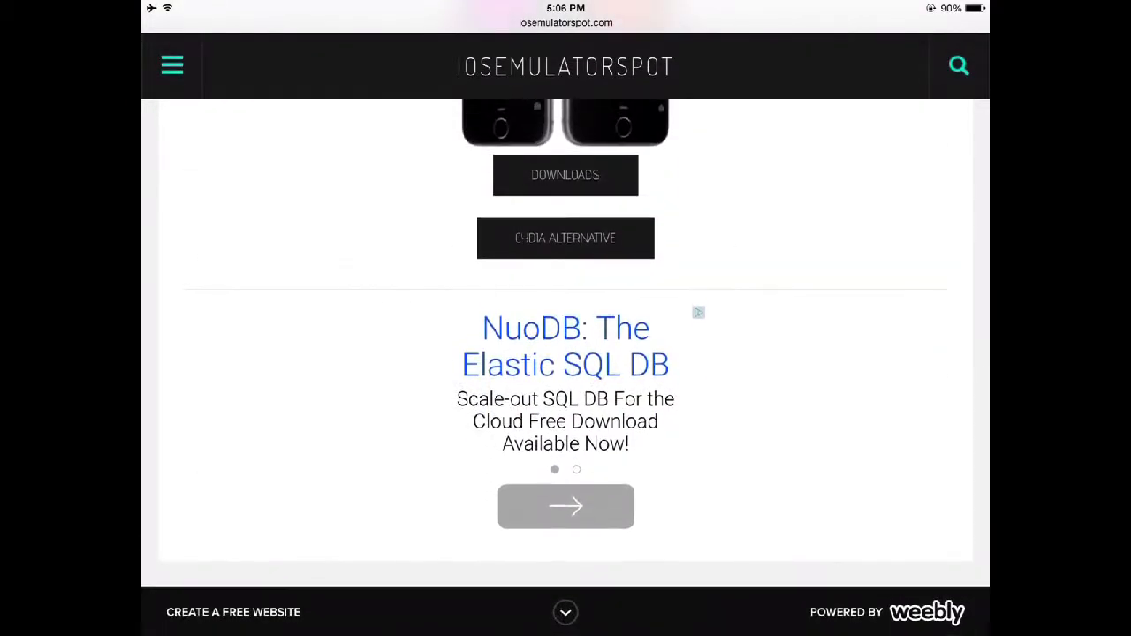
scroll(565, 353, "up", 10)
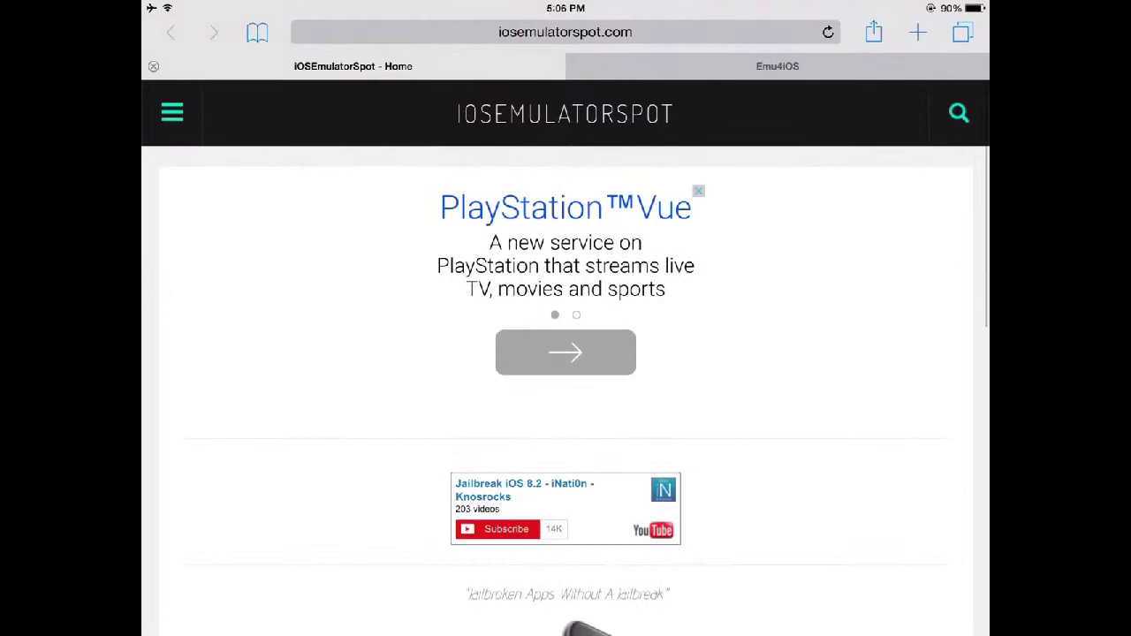
left_click(565, 31)
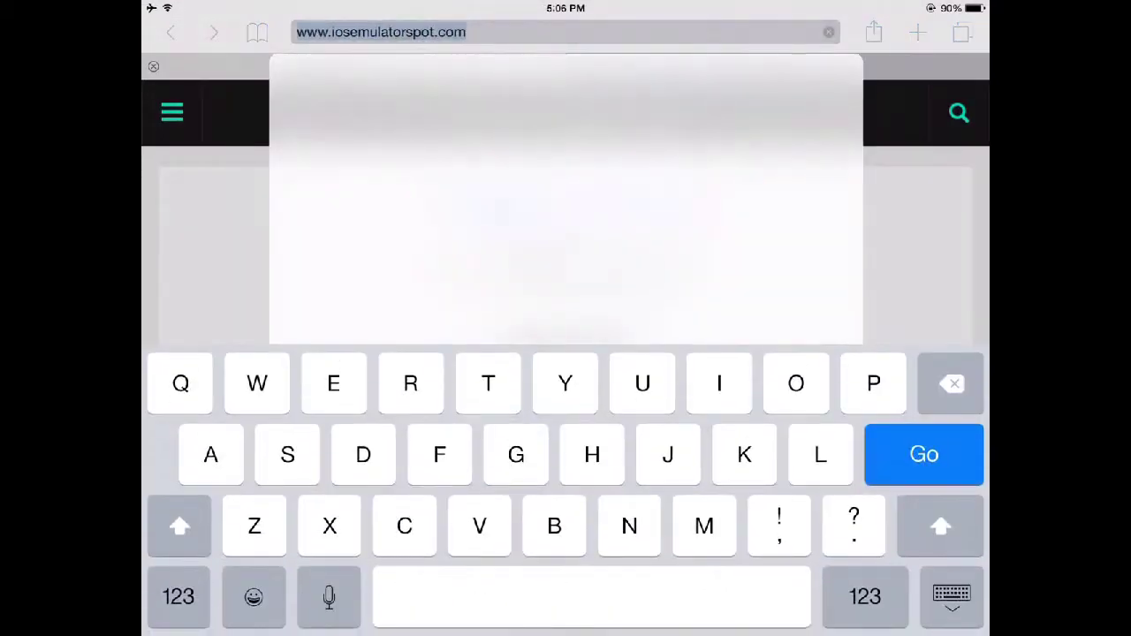
scroll(566, 353, "down", 3)
scroll(566, 354, "down", 4)
scroll(565, 353, "down", 2)
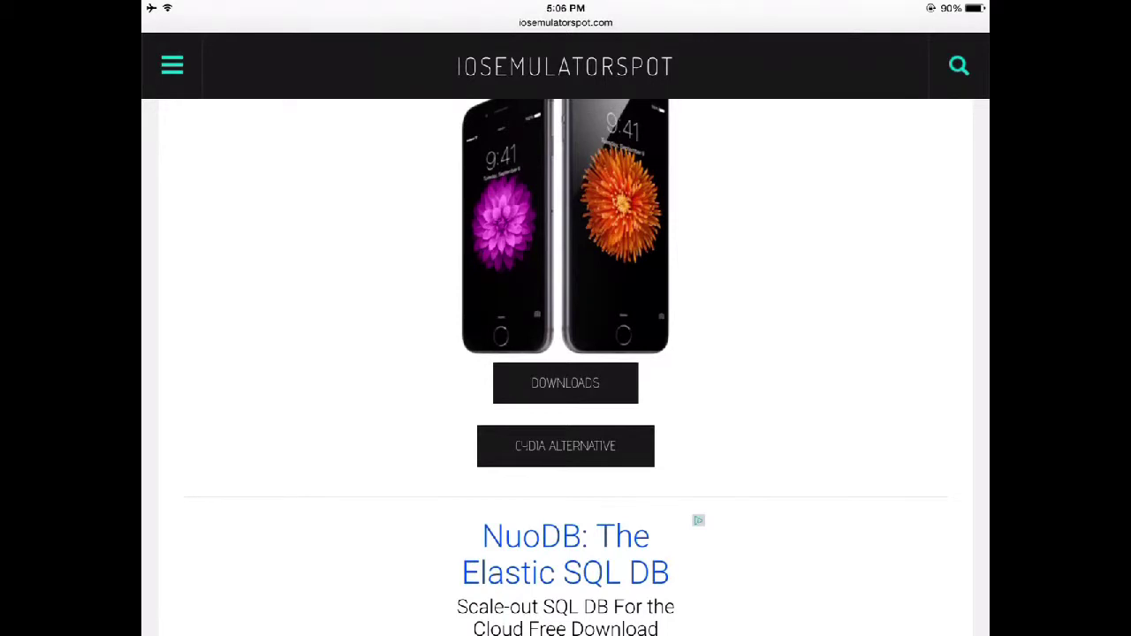
Install the Shou screen recorder from the iOSEmulatorSpot downloads page, confirming Install
left_click(566, 382)
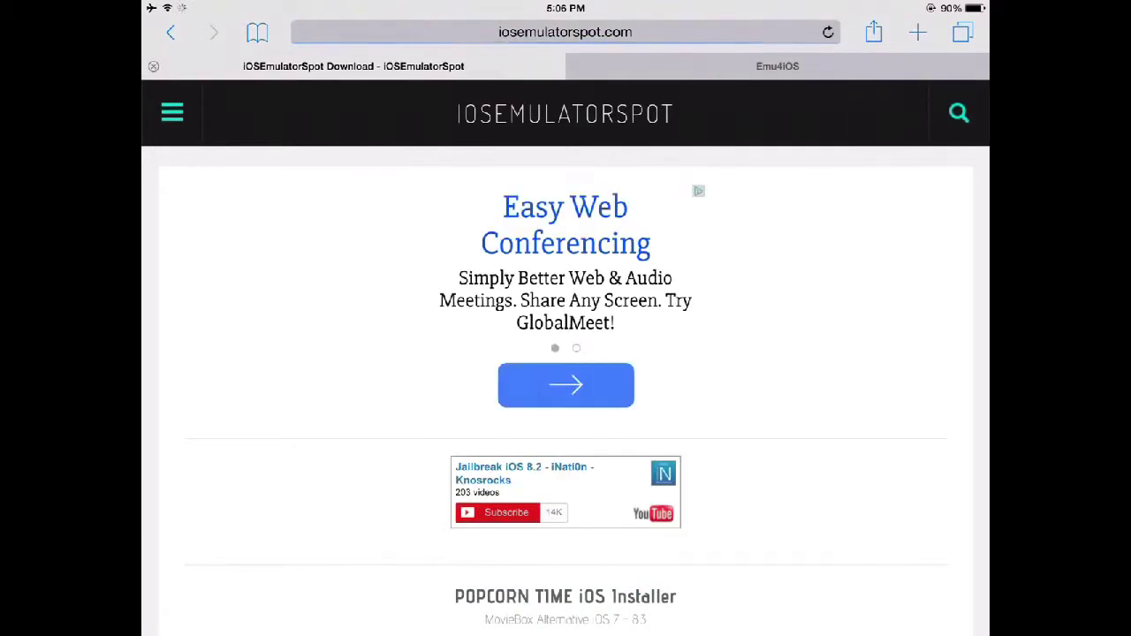
scroll(565, 354, "down", 15)
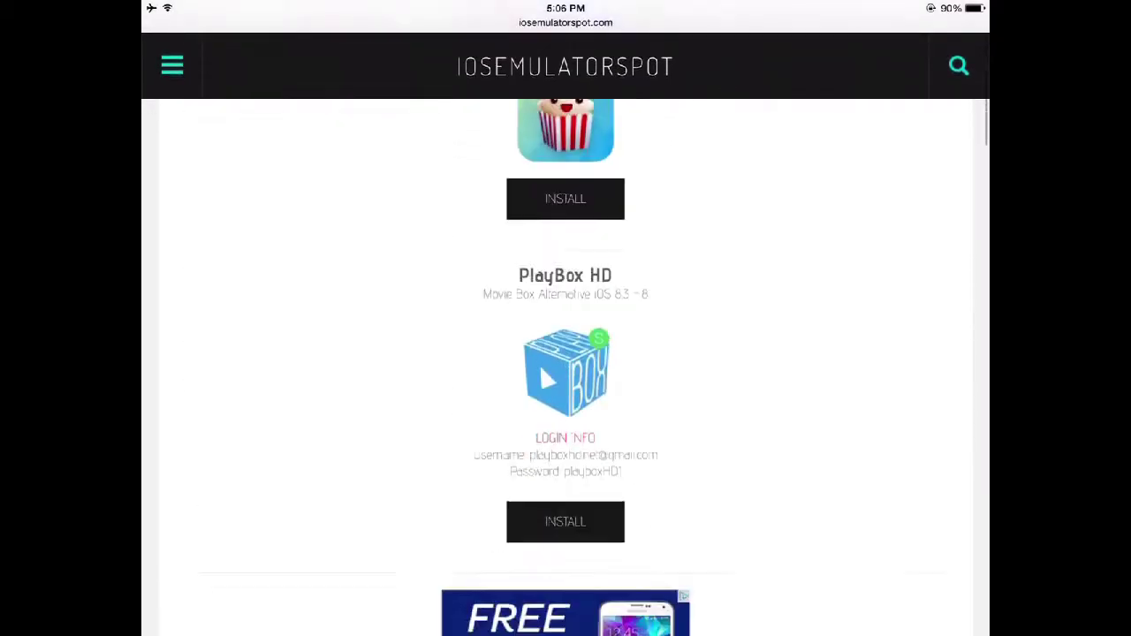
scroll(566, 353, "down", 3)
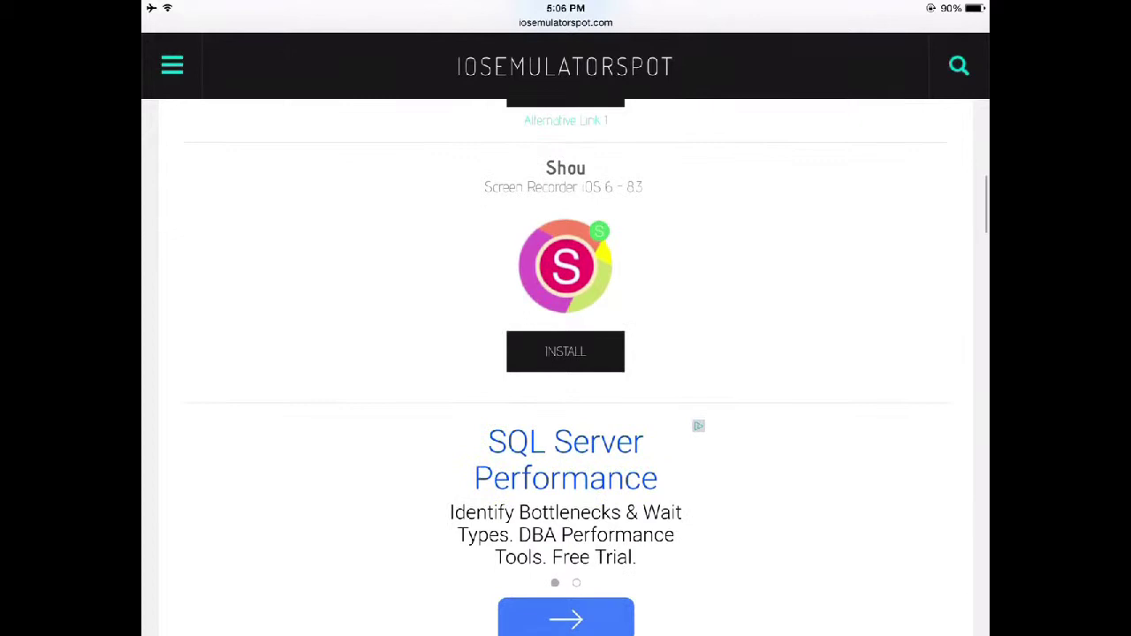
left_click(565, 351)
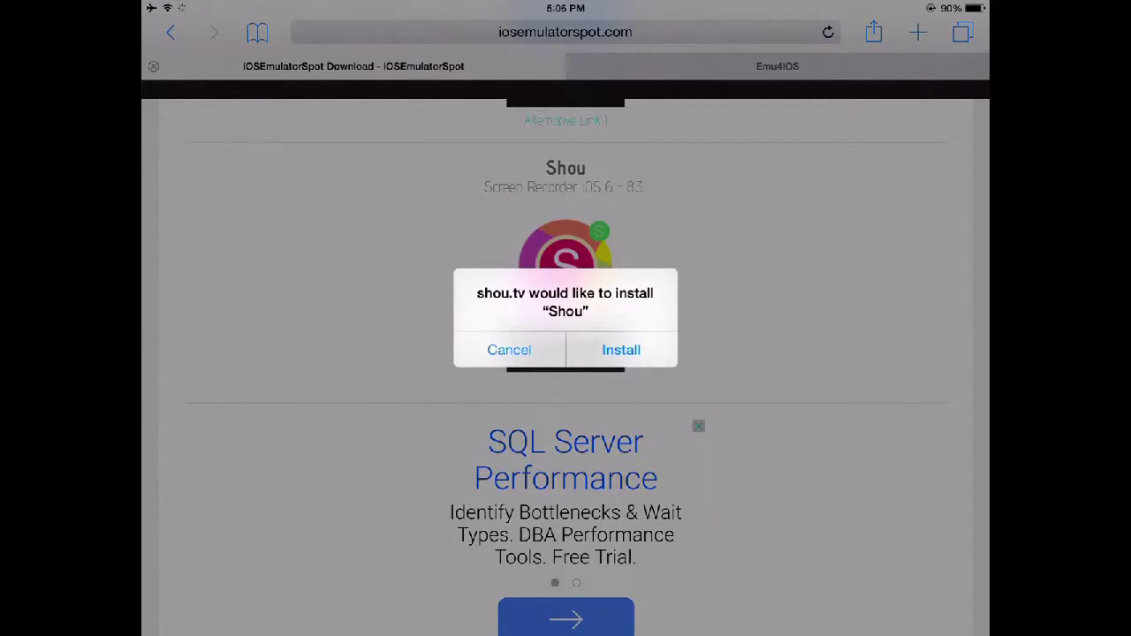
left_click(621, 350)
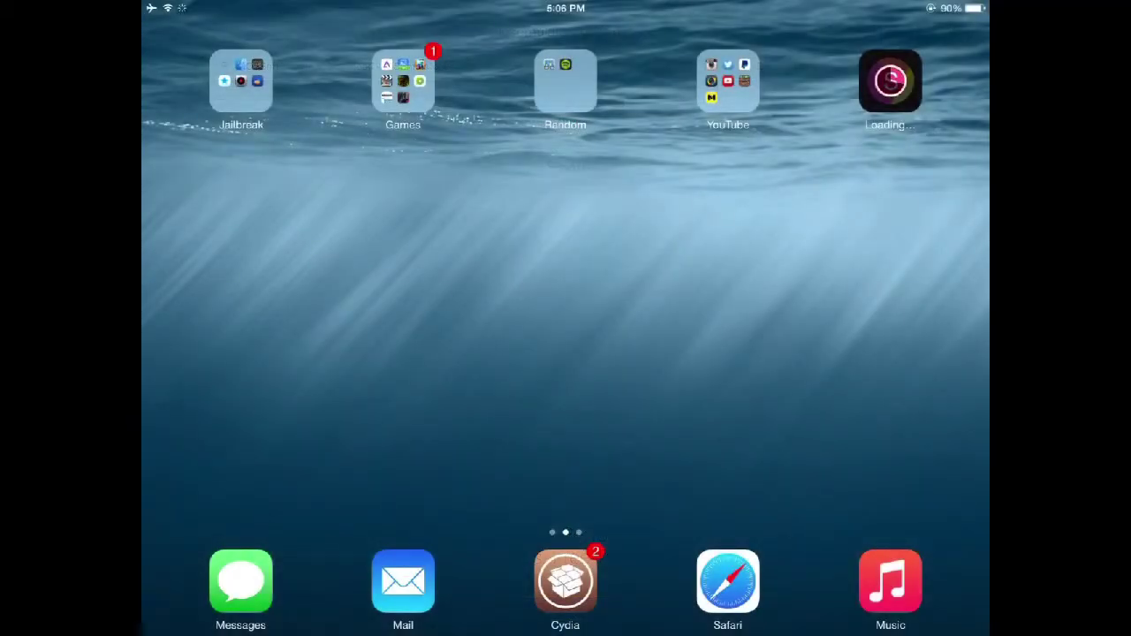
Dismiss the pulled-down Spotlight search while Shou finishes installing on the home screen
left_click_drag(565, 265, 565, 397)
left_click(943, 33)
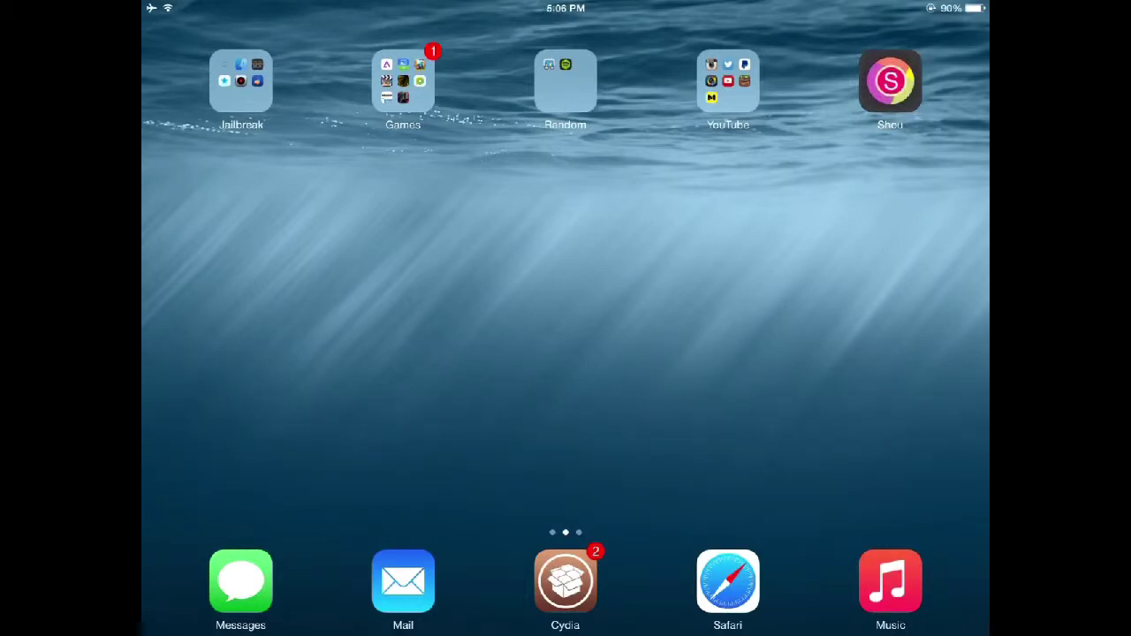
Launch Shou, answer its notifications prompt, then return to the home page with Emu4iOS Store
left_click(891, 81)
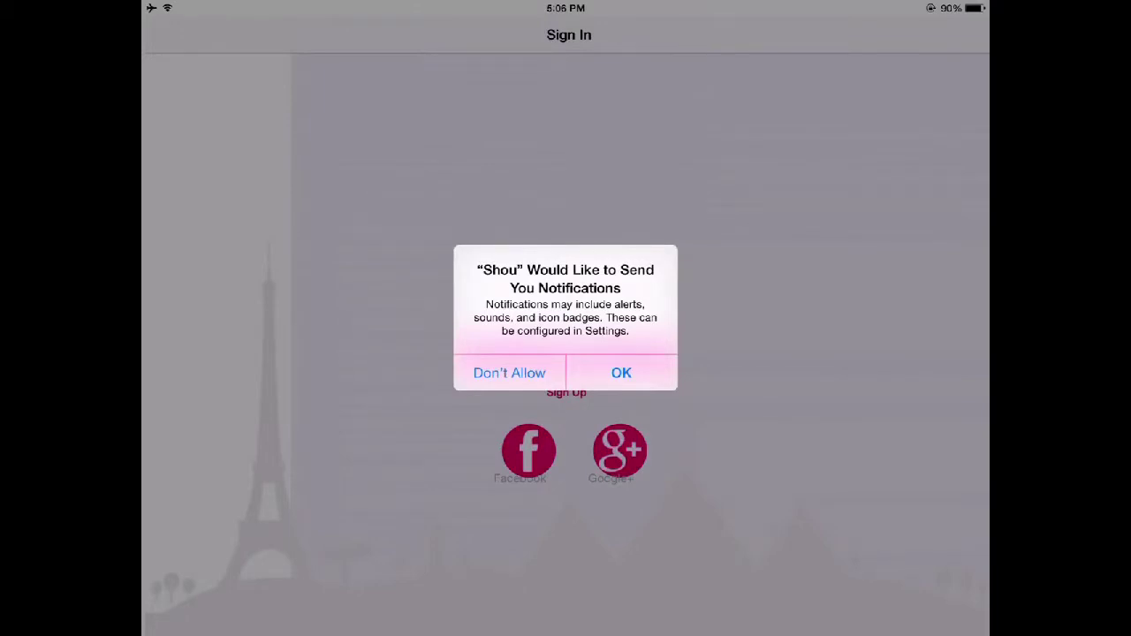
left_click(622, 372)
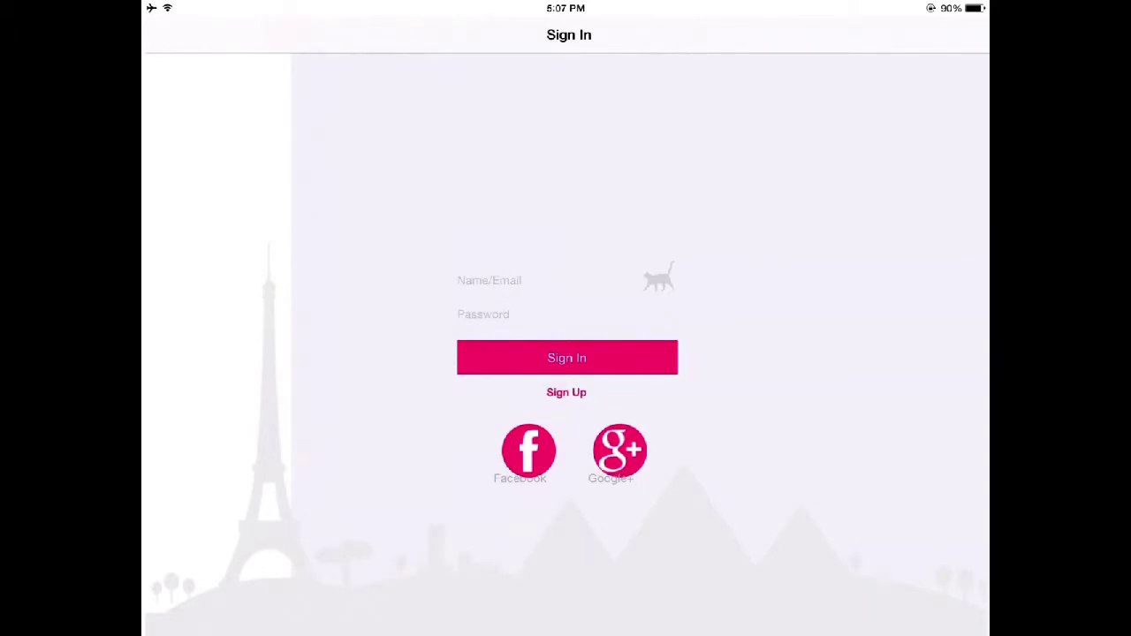
key("super")
left_click_drag(796, 353, 353, 353)
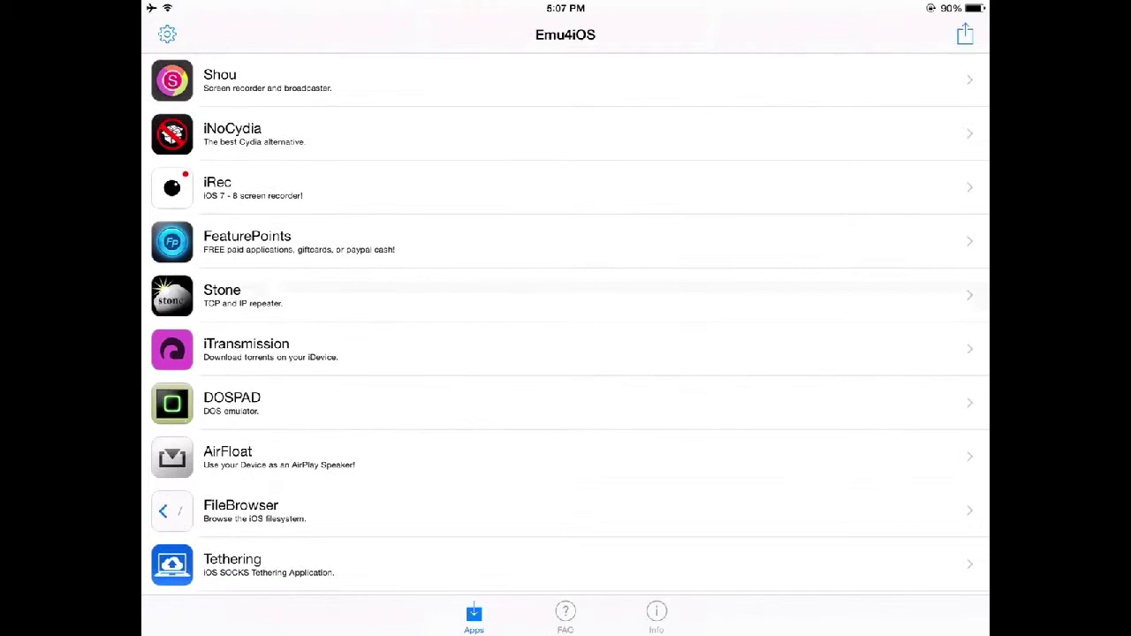
Leave Emu4iOS Store and swipe back to the first home screen page
key("super")
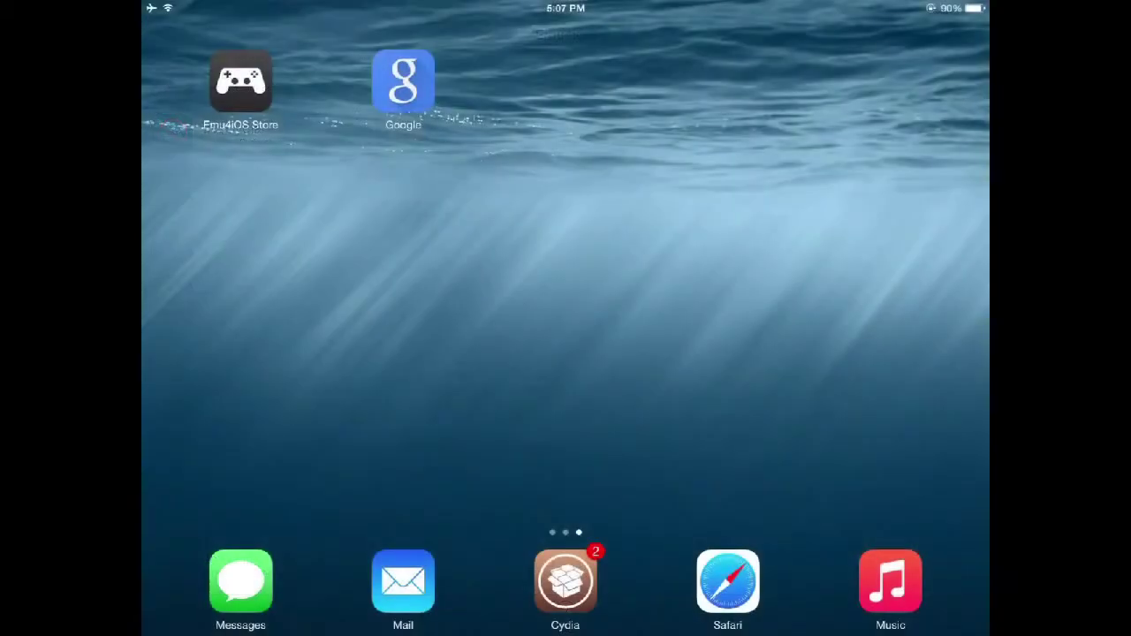
left_click_drag(353, 318, 795, 319)
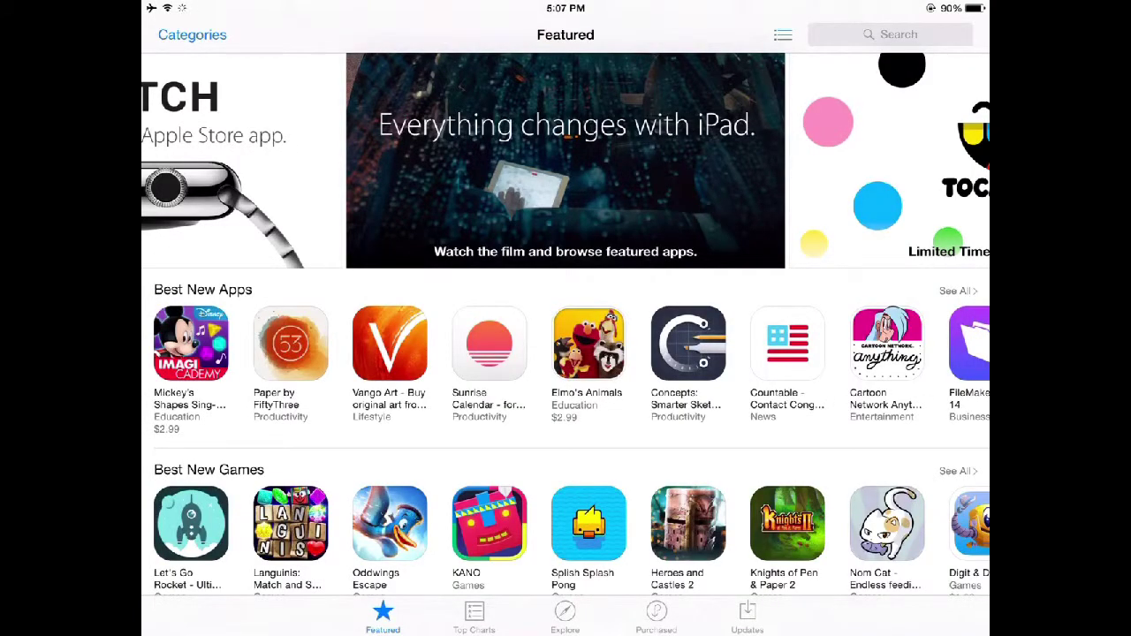
Search the App Store for 'google', then go back to the home screen
left_click(890, 34)
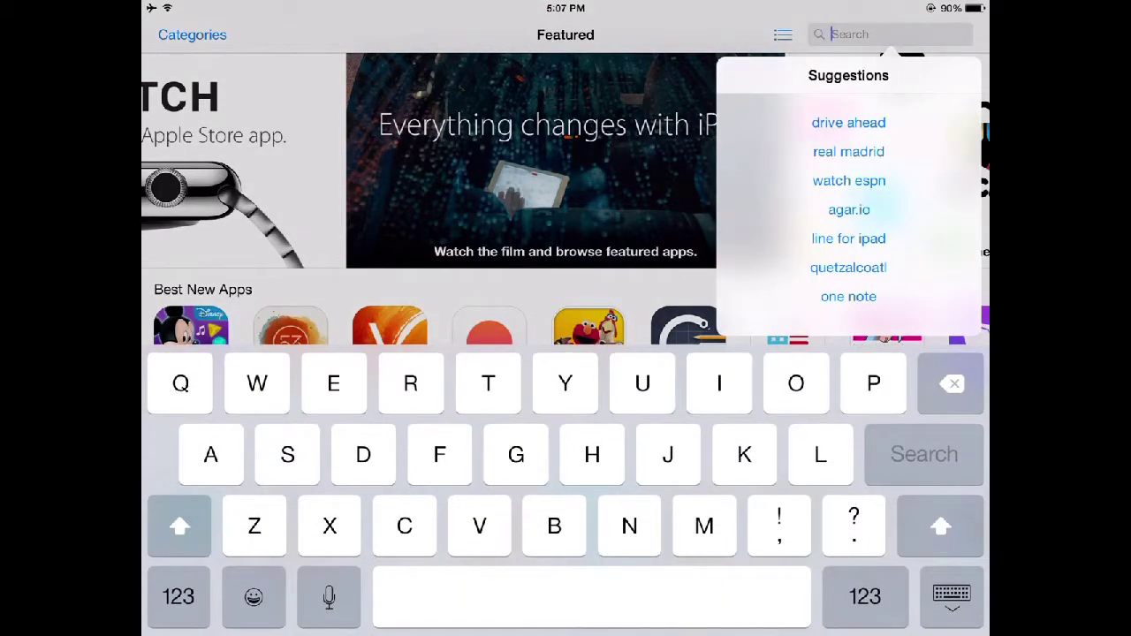
type("google")
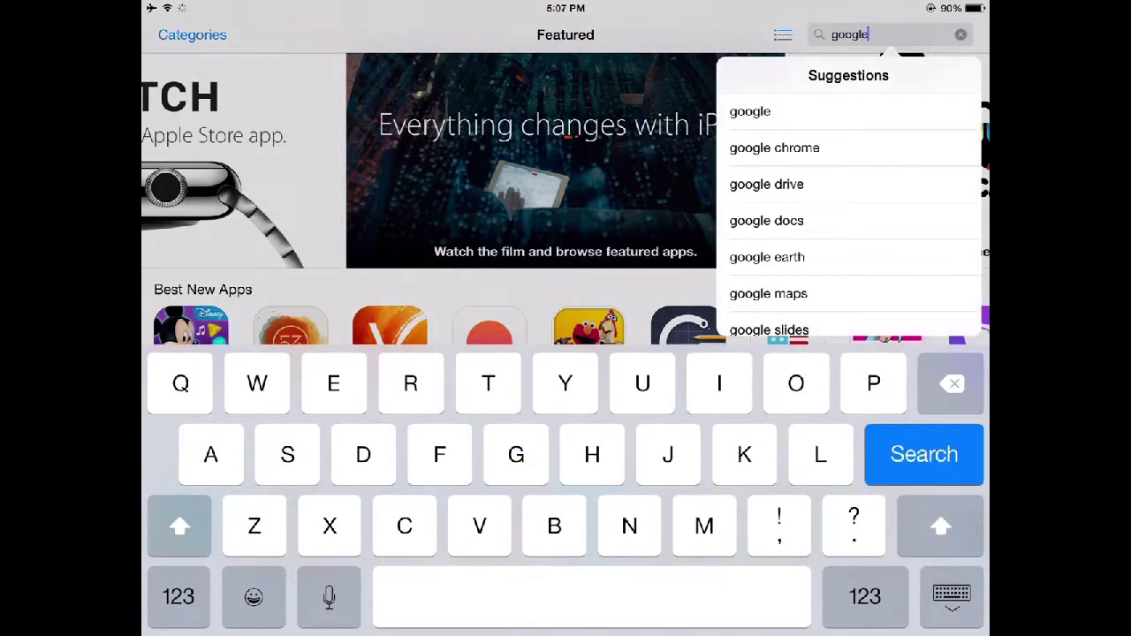
key("Return")
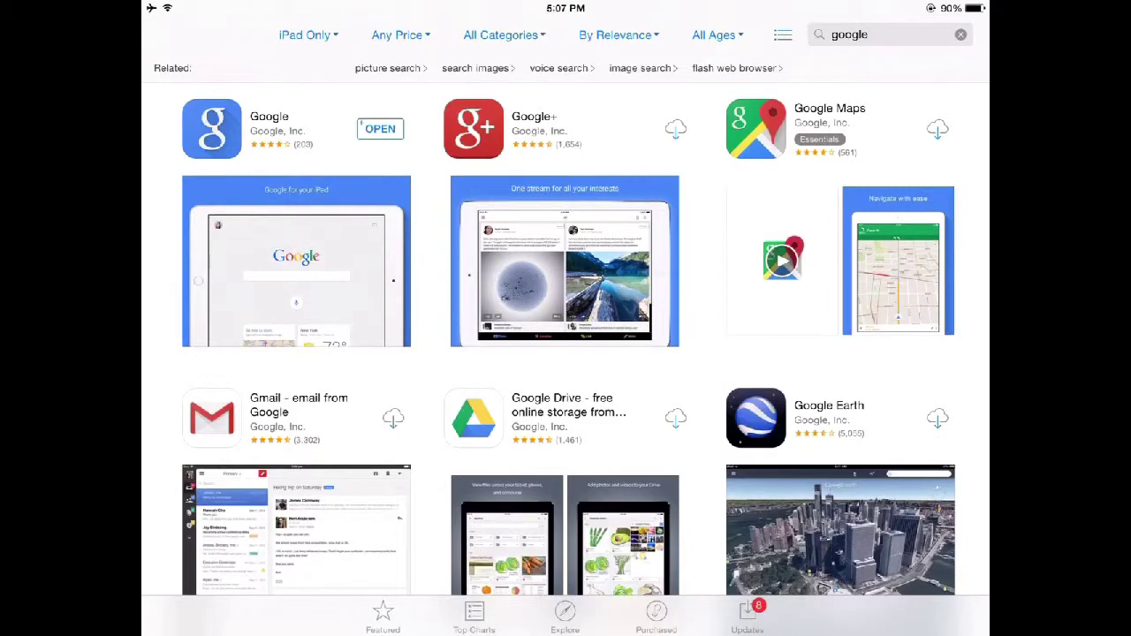
key("super")
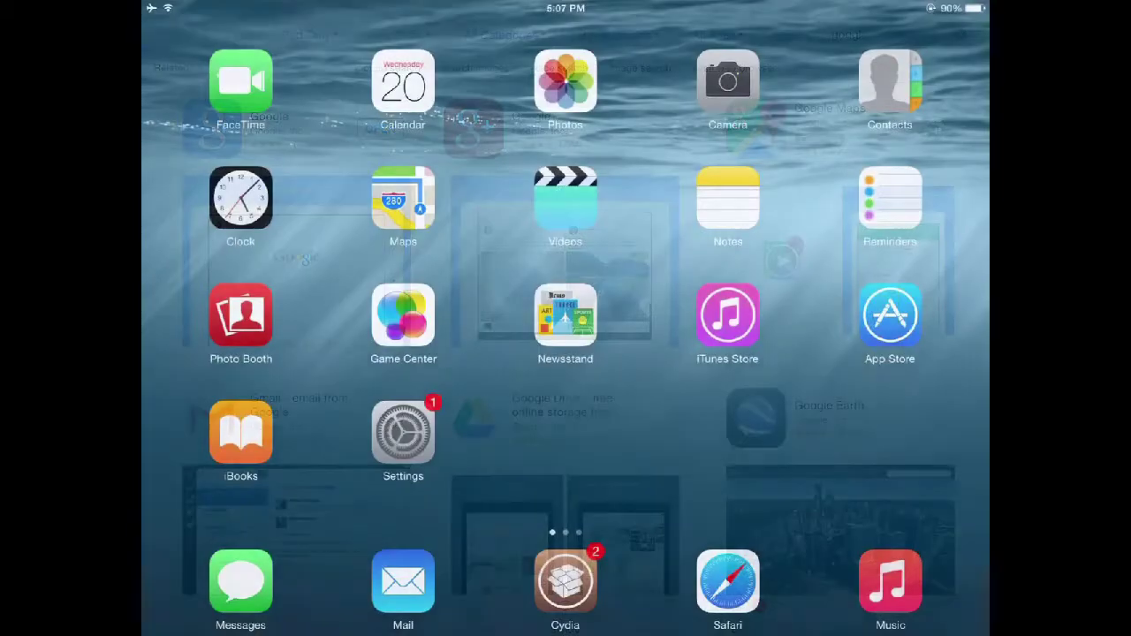
scroll(566, 318, "right", 2)
Launch the Google app and search the web for 'emu4ios'
left_click(403, 81)
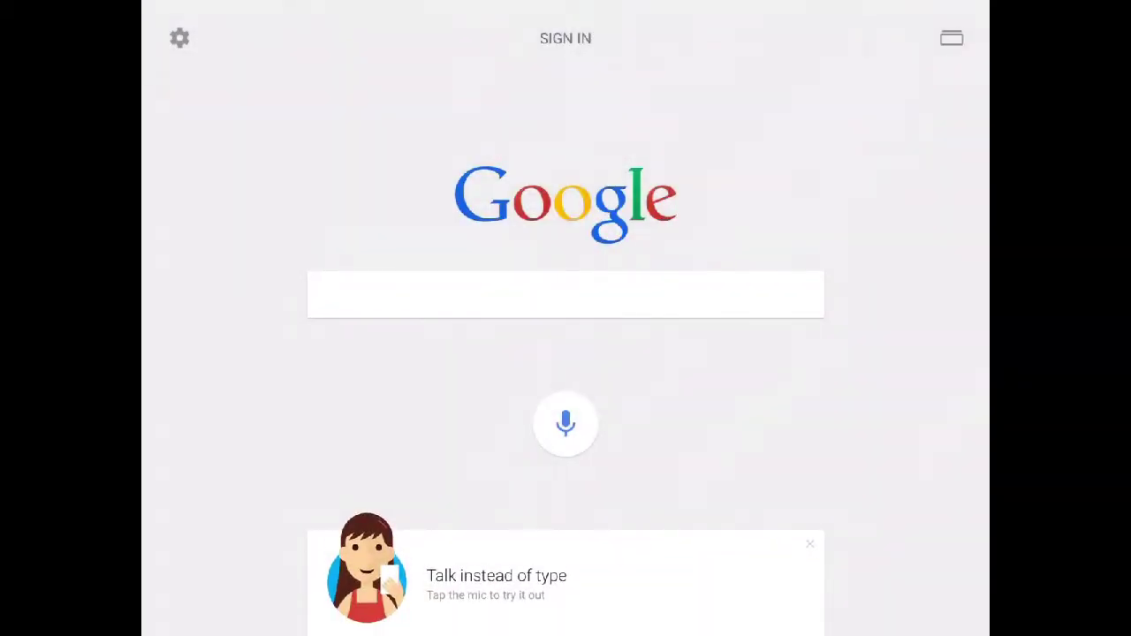
left_click(566, 294)
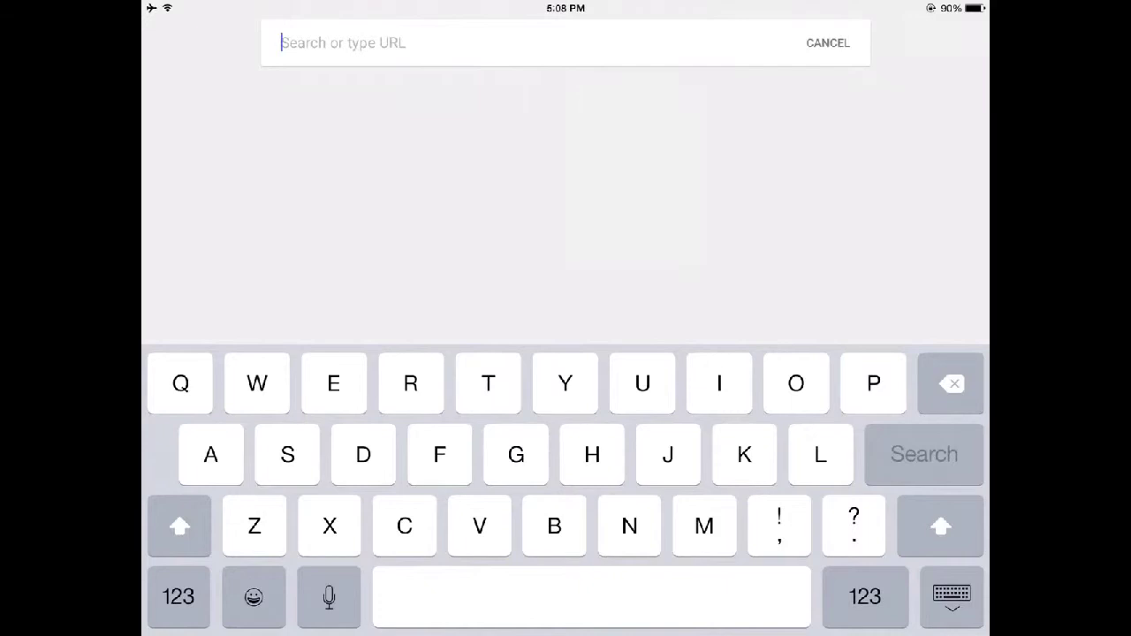
type("emu")
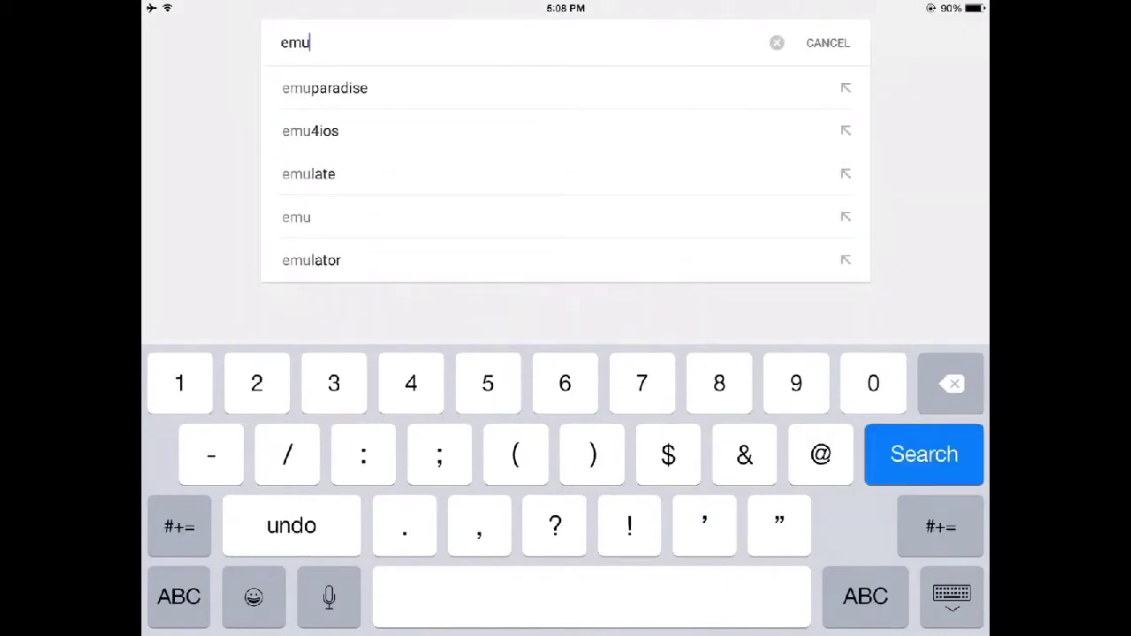
type("4")
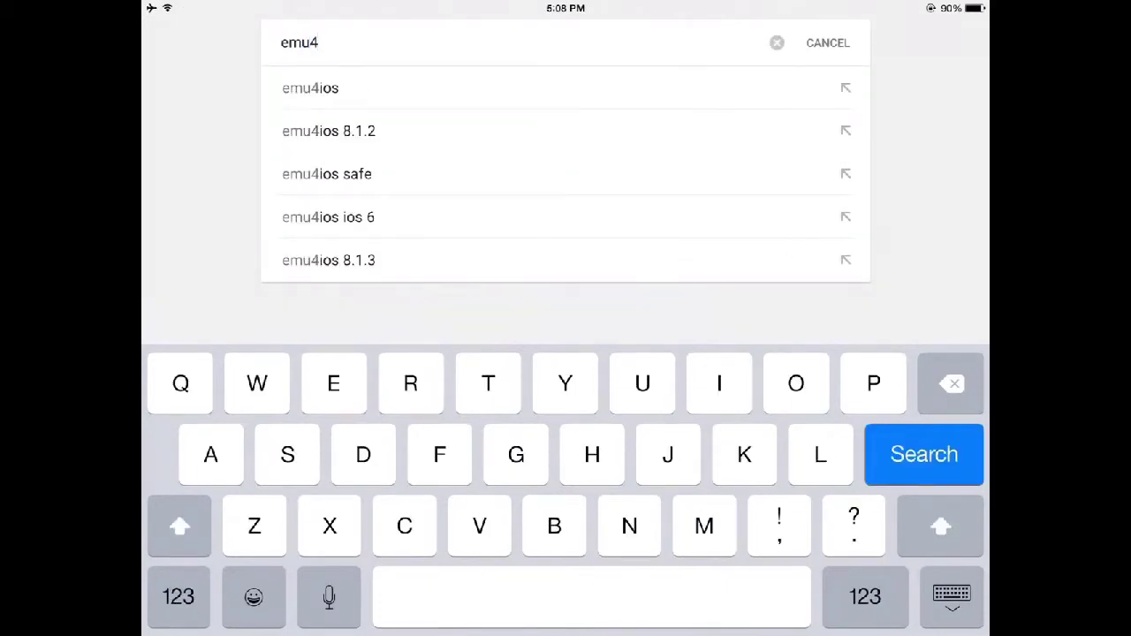
type("ios")
key("Return")
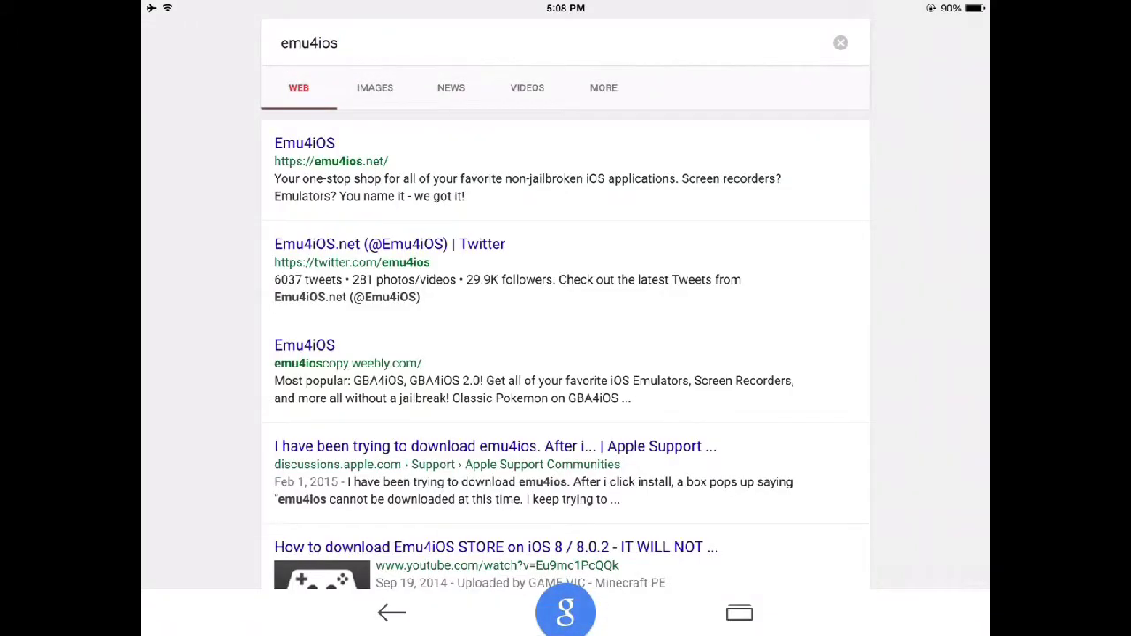
Open the emu4ios.net result, agree to leave Google, and approve installing Emu4iOS Store
left_click(304, 142)
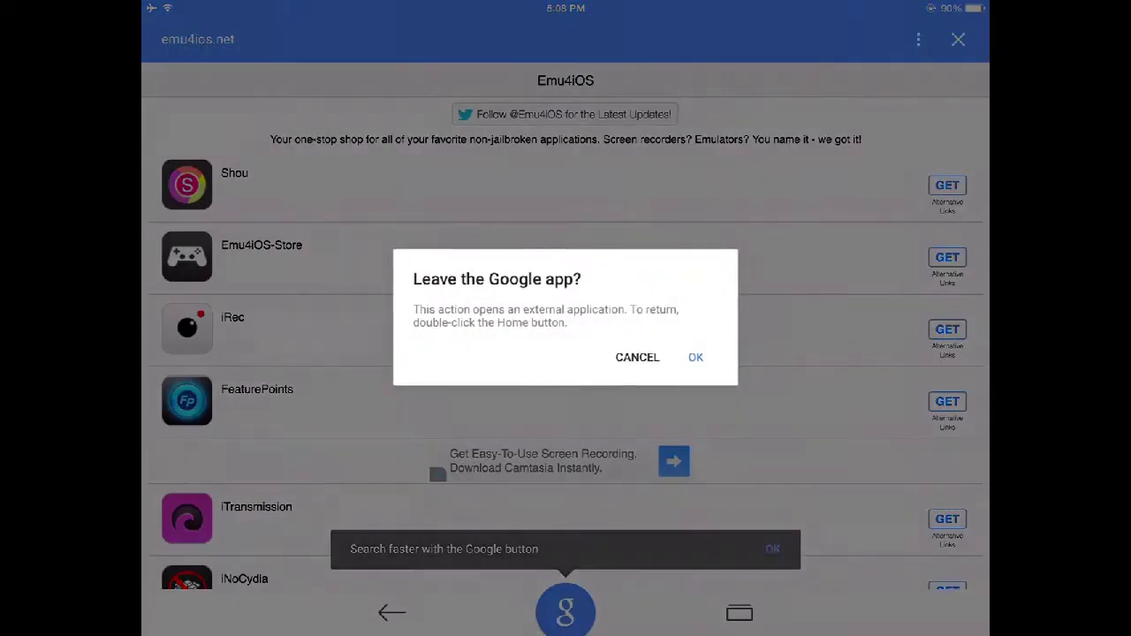
left_click(696, 357)
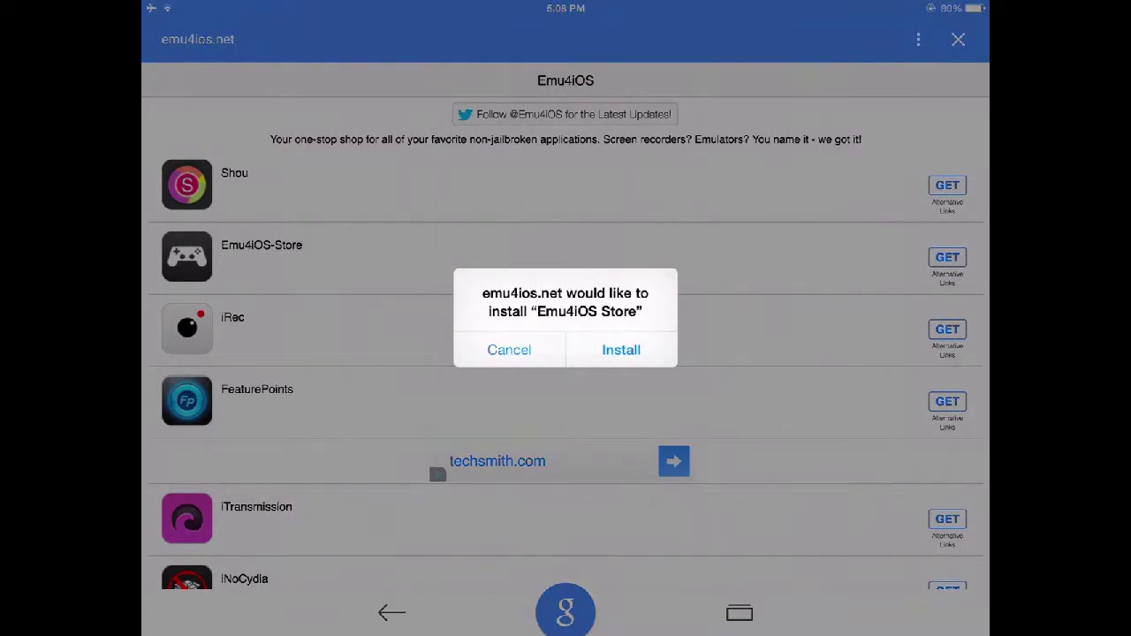
left_click(621, 350)
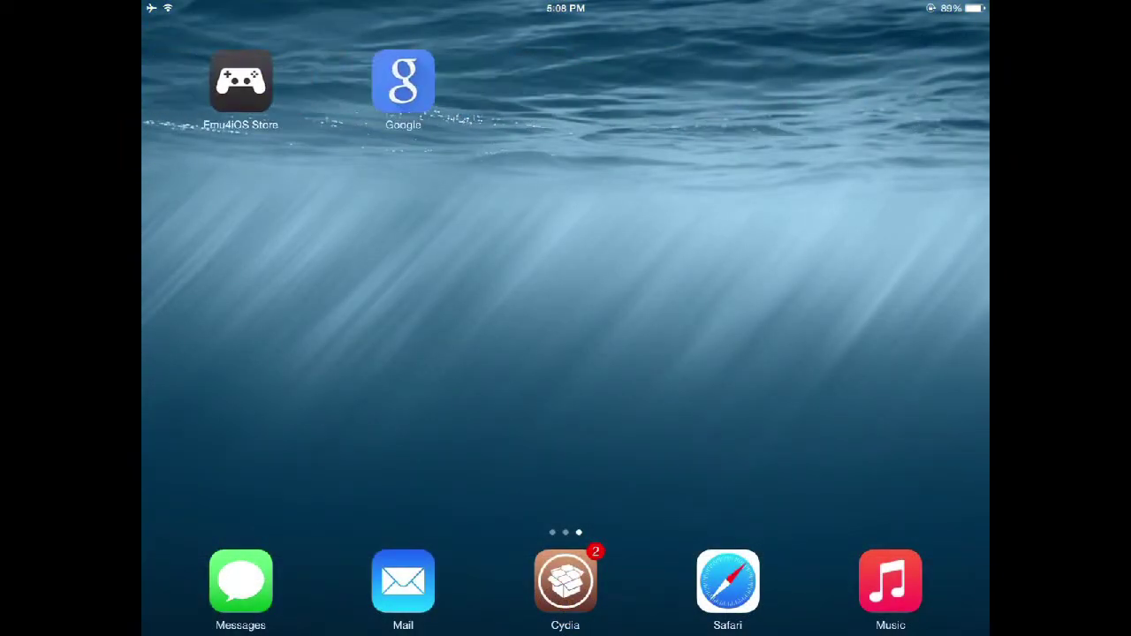
Launch Emu4iOS Store, refresh its app list, and open the iRec screen recorder's details
left_click(240, 81)
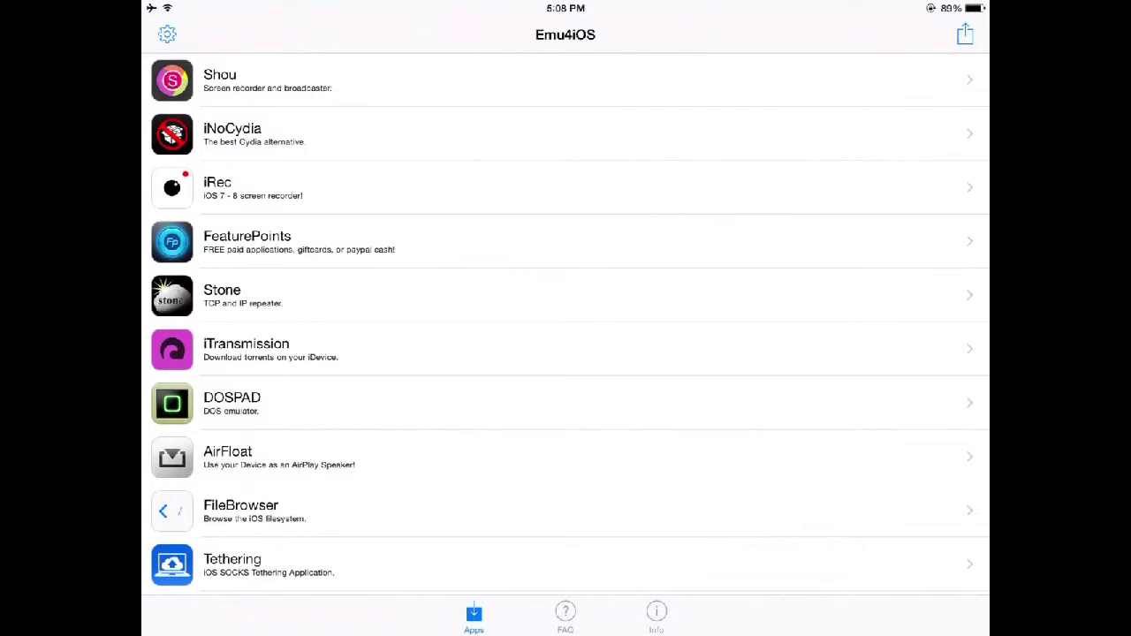
left_click_drag(566, 221, 565, 345)
left_click(266, 188)
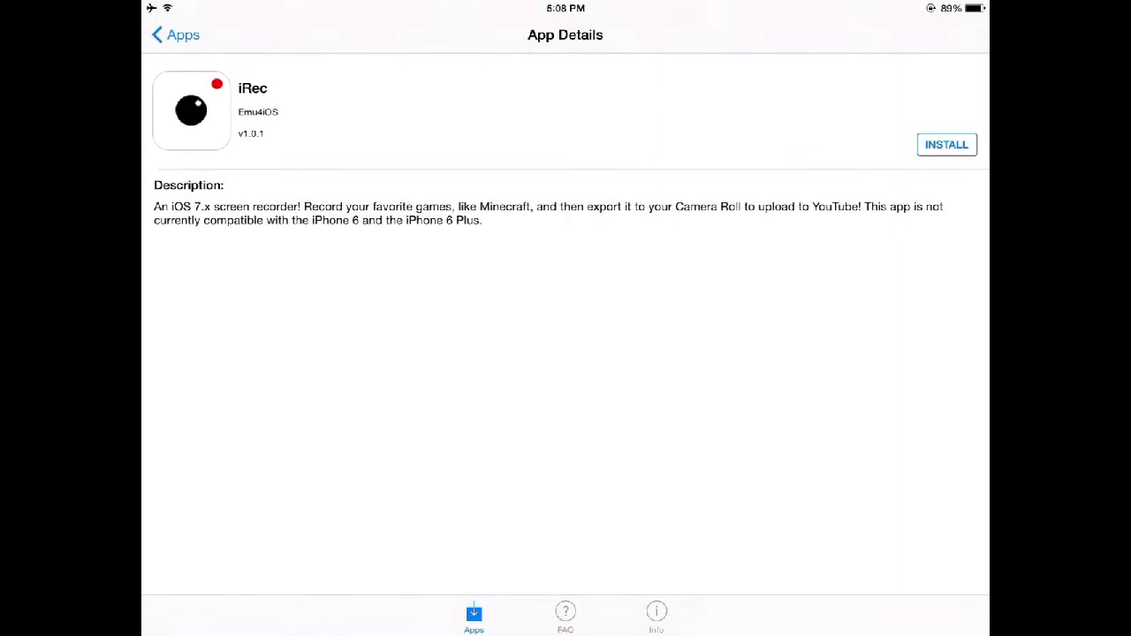
Install iRec from its details page and approve the 'install iRec' alert
left_click(947, 144)
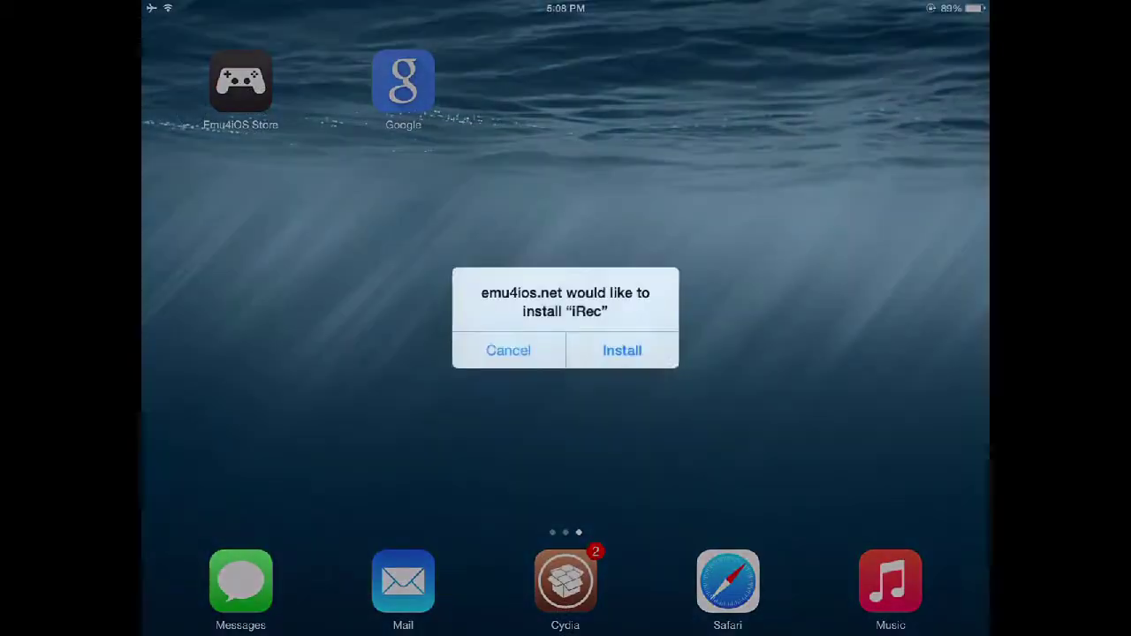
left_click(621, 350)
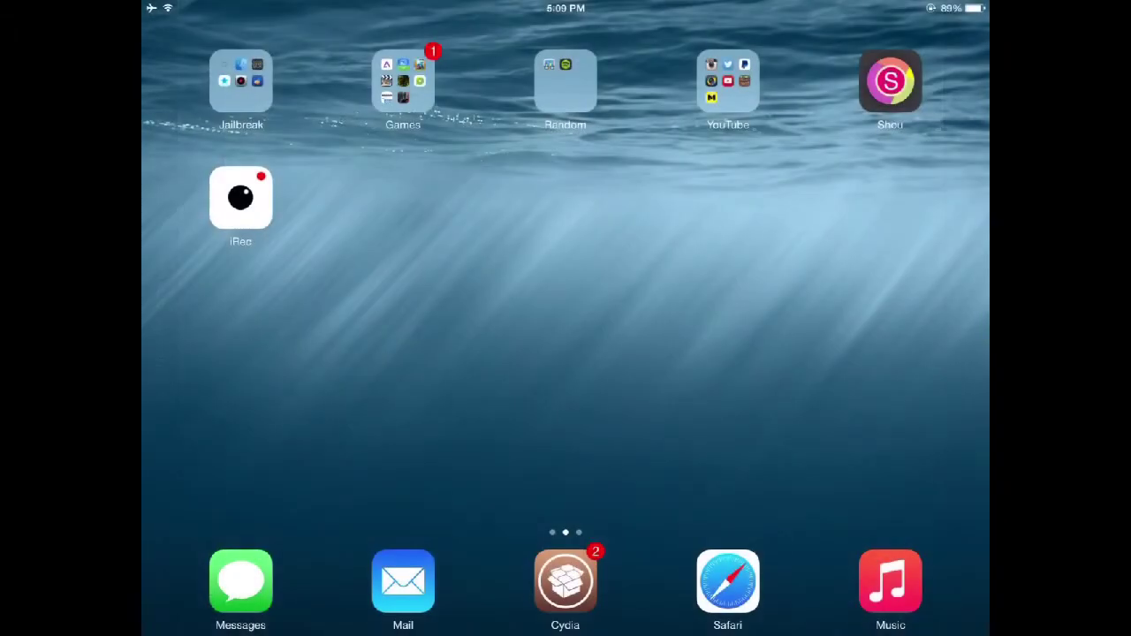
Turn off rotation lock in Control Center, then close Control Center
left_click_drag(566, 632, 566, 398)
left_click(621, 538)
left_click_drag(566, 497, 566, 632)
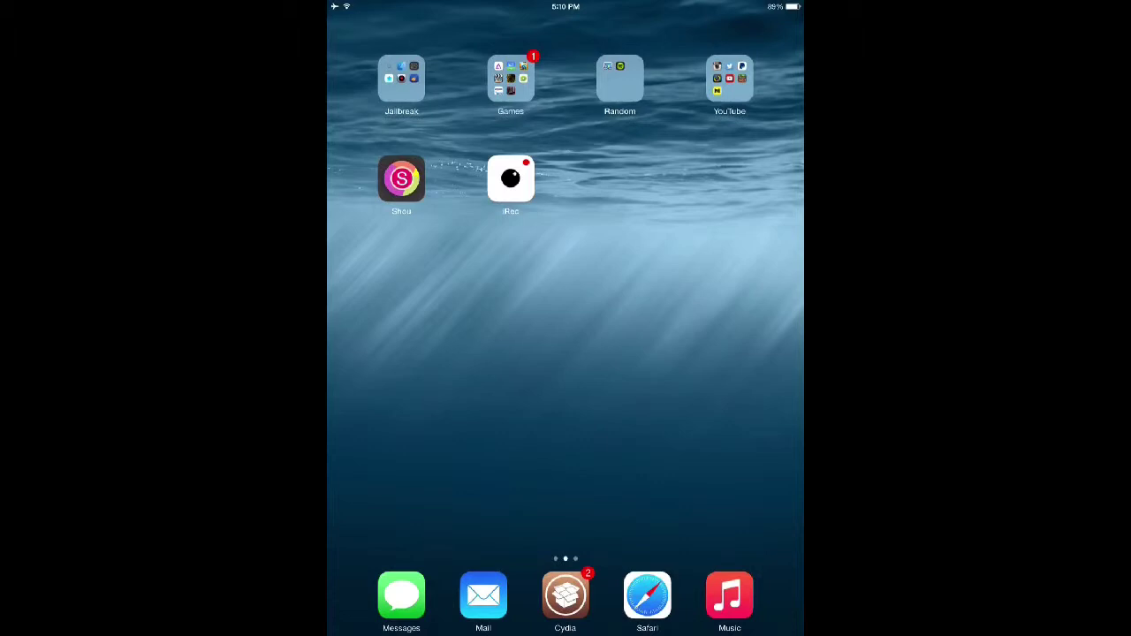
Launch iRec, refresh its empty Recordings list, return to New Recording, then go home
mouse_move(672, 353)
left_mouse_down()
mouse_move(442, 354)
mouse_move(672, 354)
left_mouse_up()
left_click(510, 179)
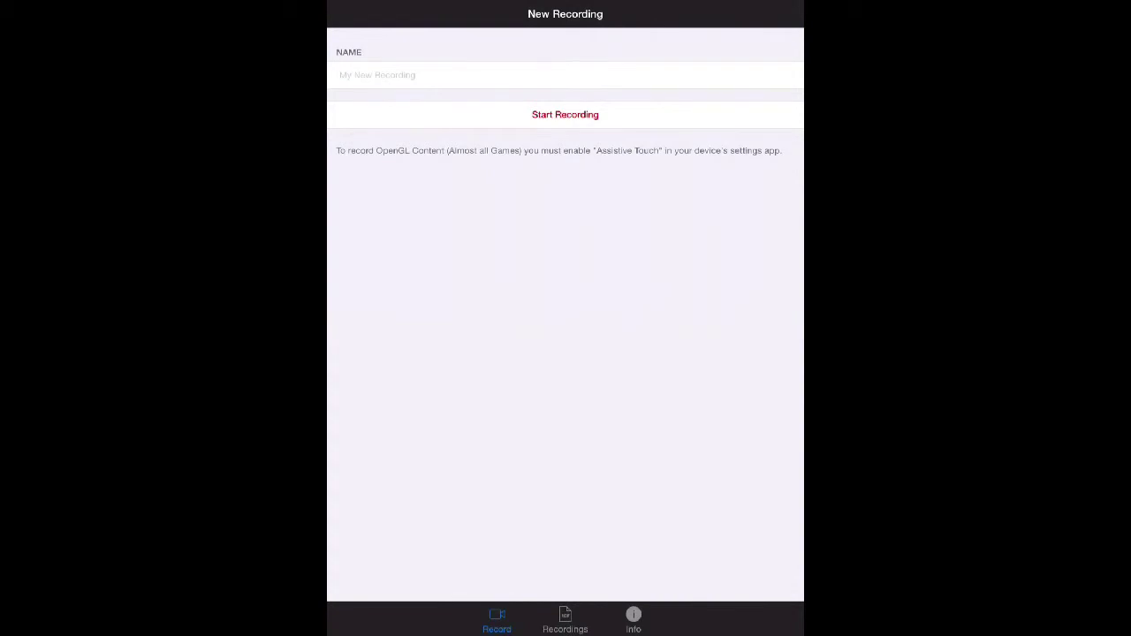
left_click(565, 621)
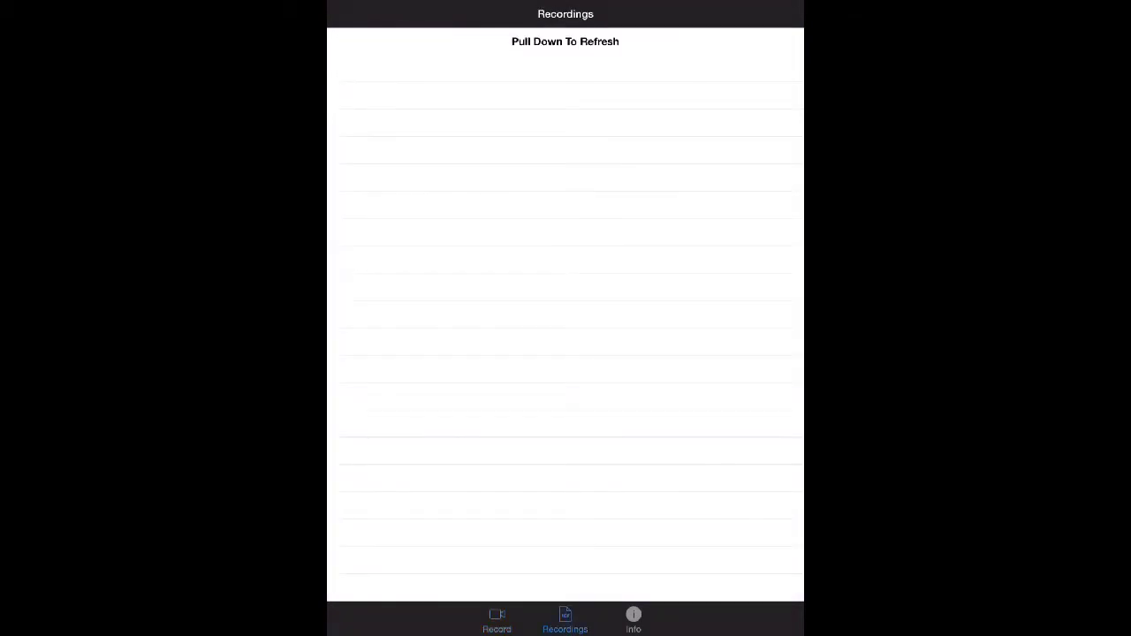
left_click_drag(566, 176, 566, 354)
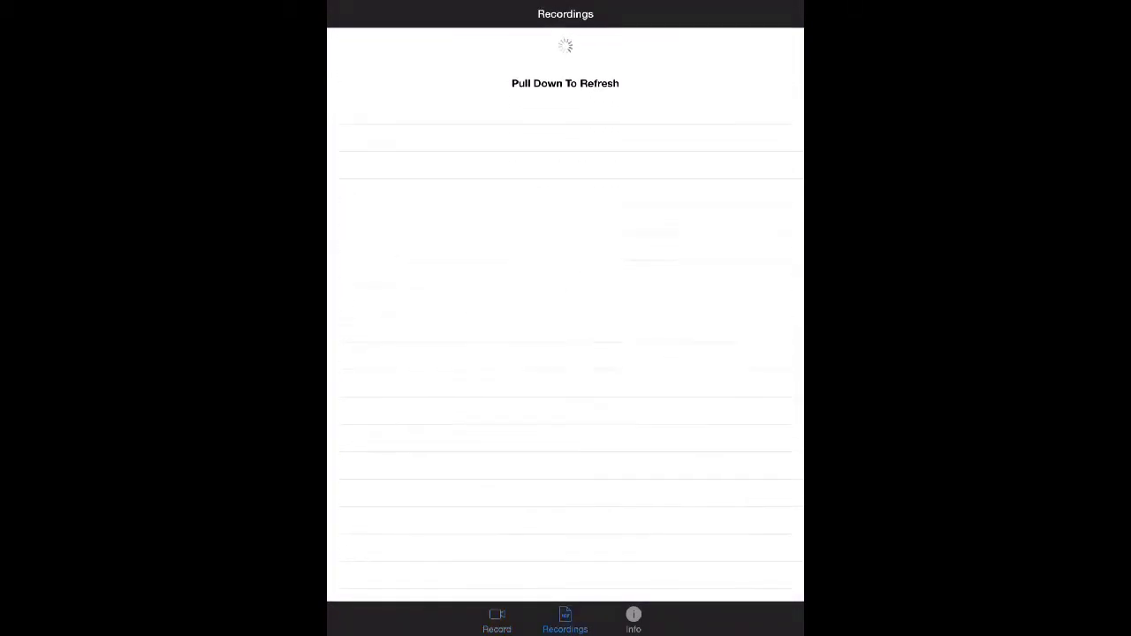
left_click(497, 621)
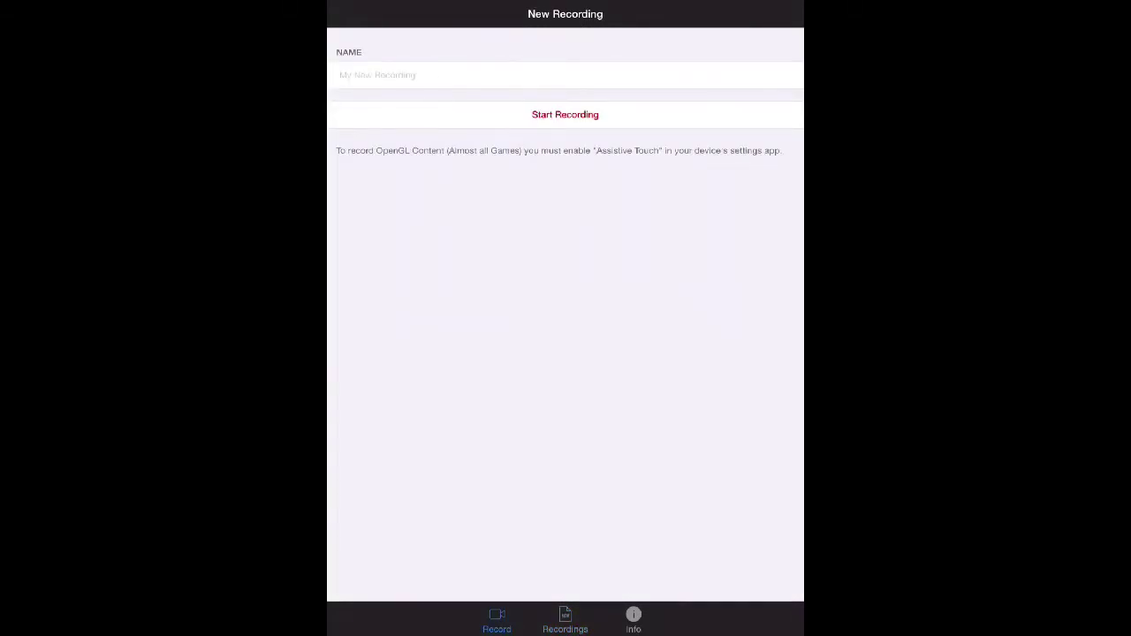
key("super")
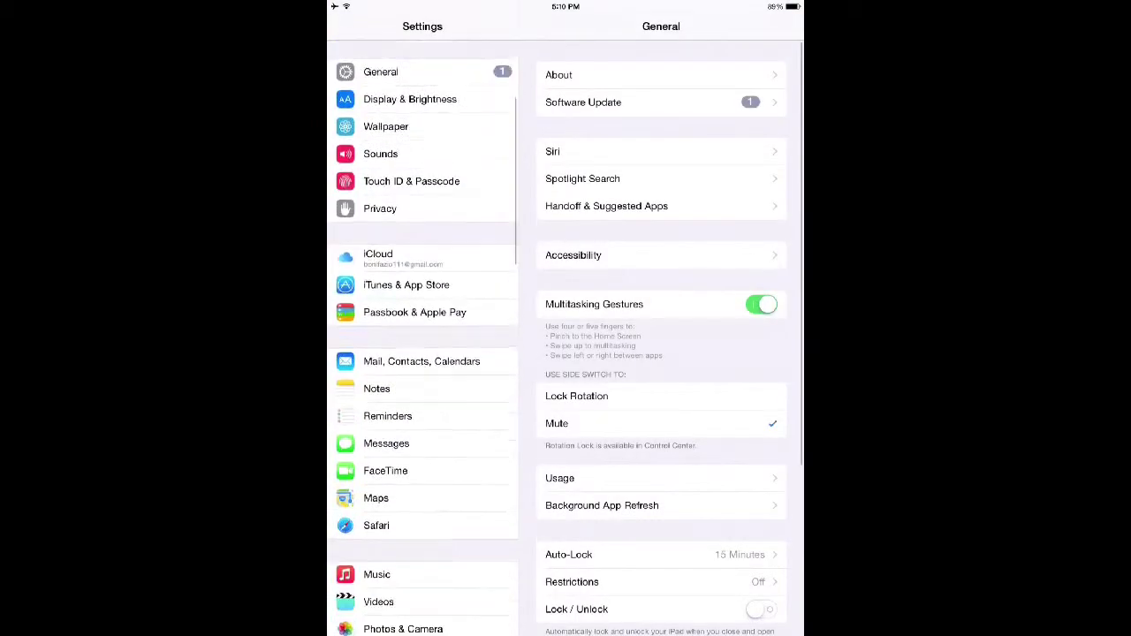
Open iRec's settings and confirm Video Orientation is Portrait
scroll(423, 336, "down", 10)
scroll(422, 336, "down", 10)
scroll(423, 336, "down", 4)
scroll(422, 336, "up", 2)
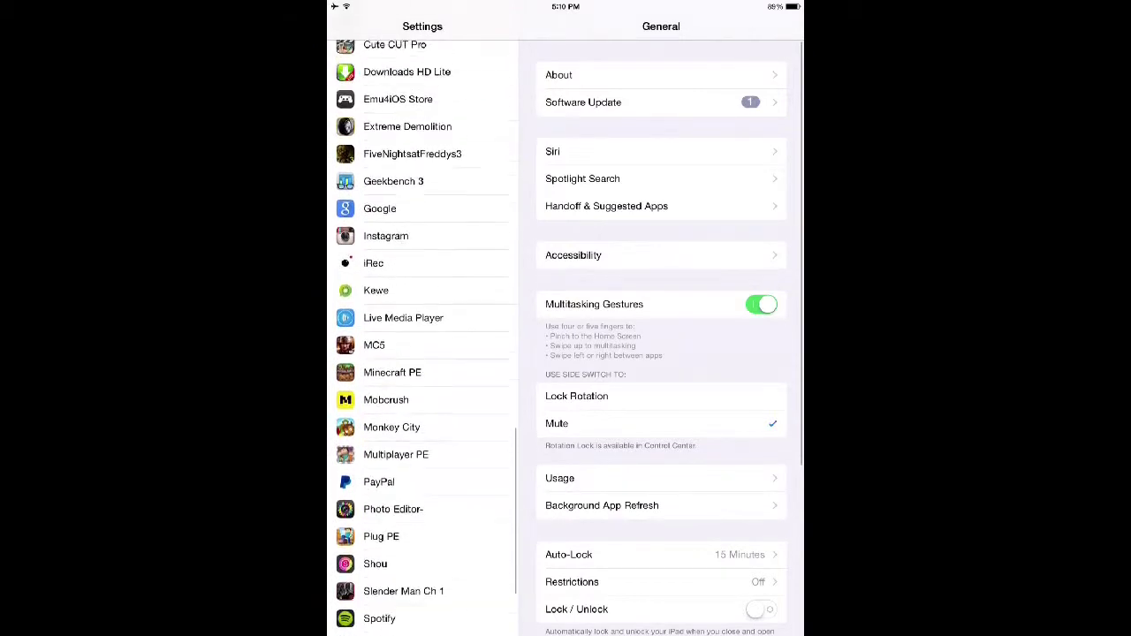
scroll(422, 336, "up", 2)
left_click(373, 363)
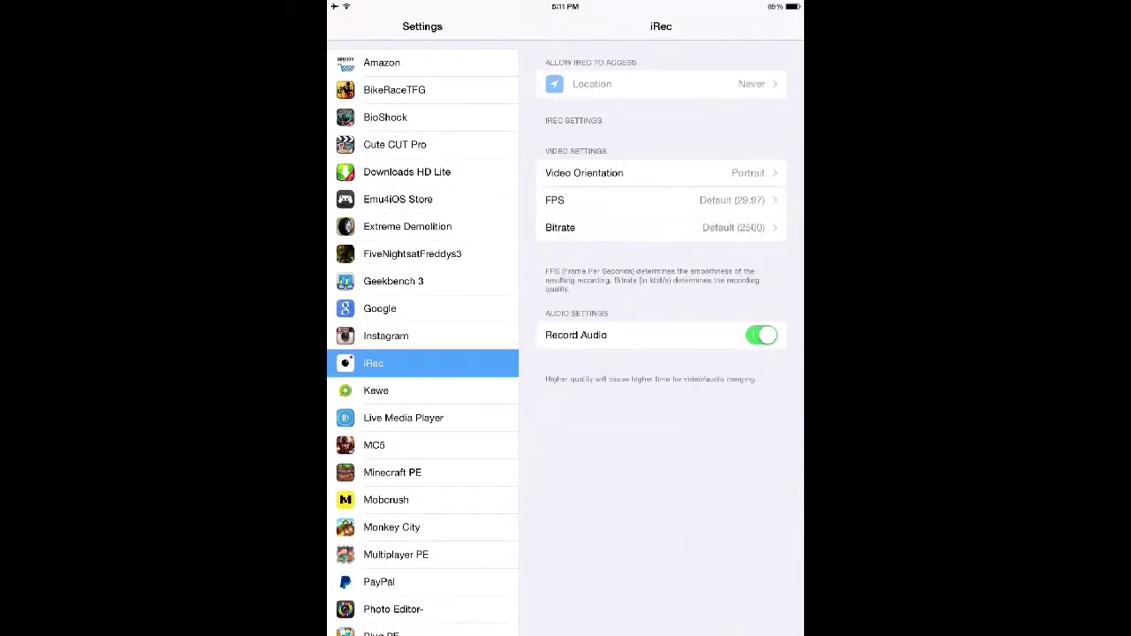
left_click(584, 173)
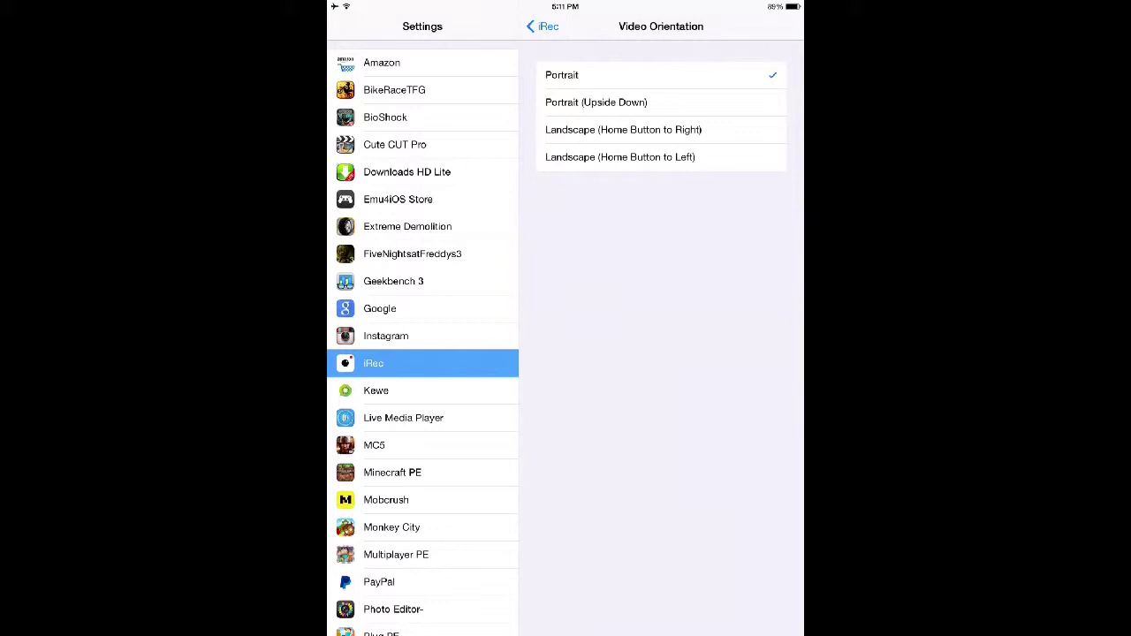
left_click(542, 27)
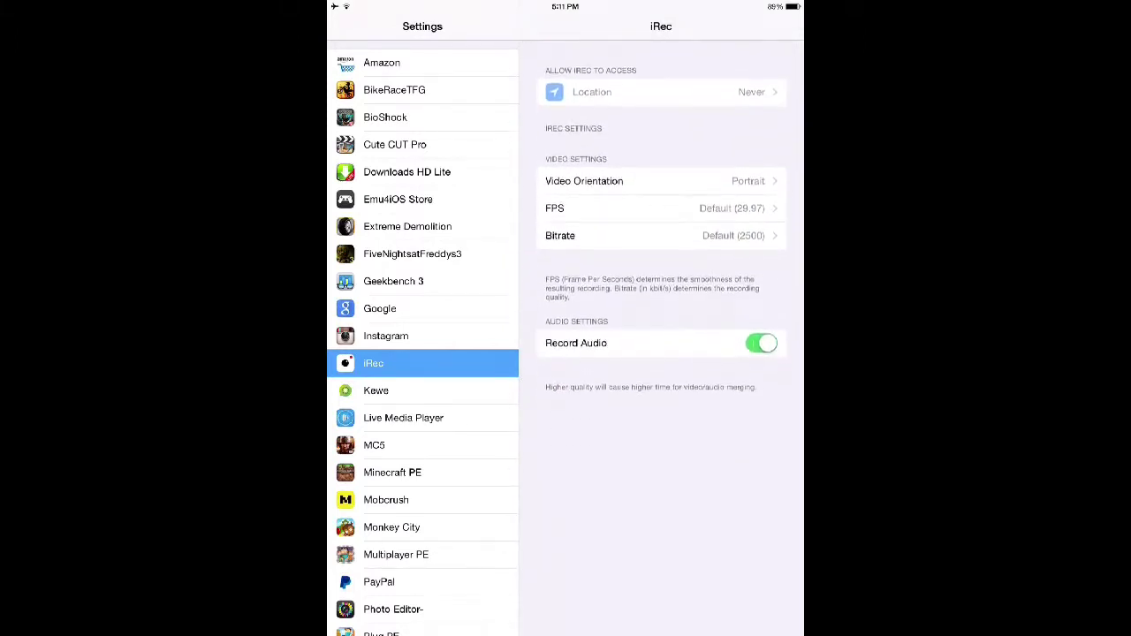
Set iRec's frame rate to 30 FPS
left_click(555, 201)
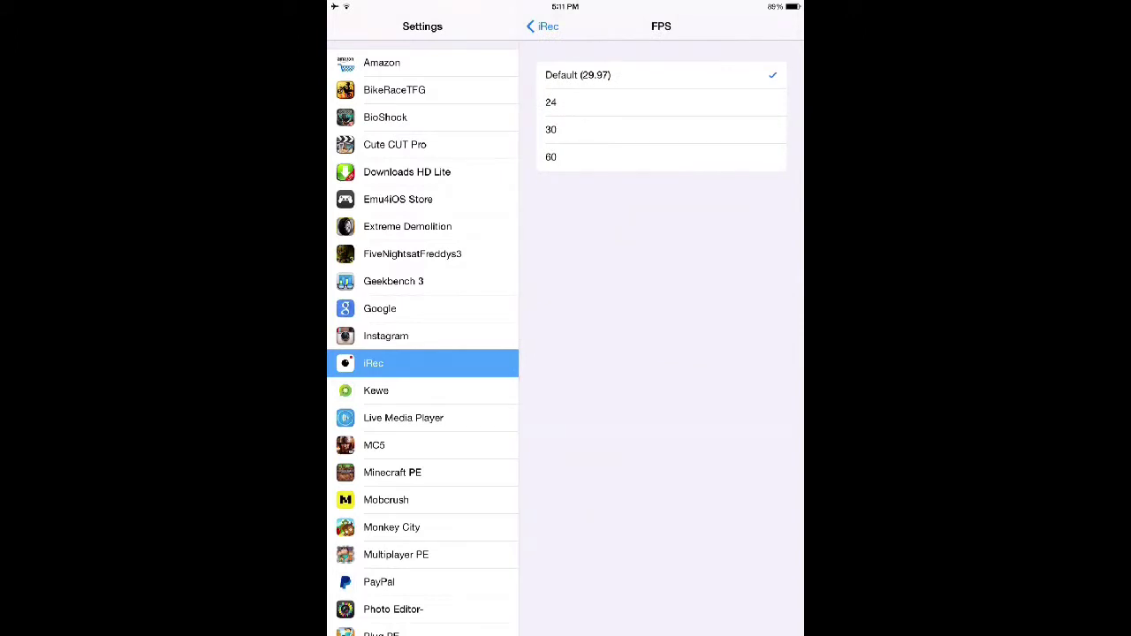
left_click(654, 156)
left_click(654, 129)
left_click(543, 27)
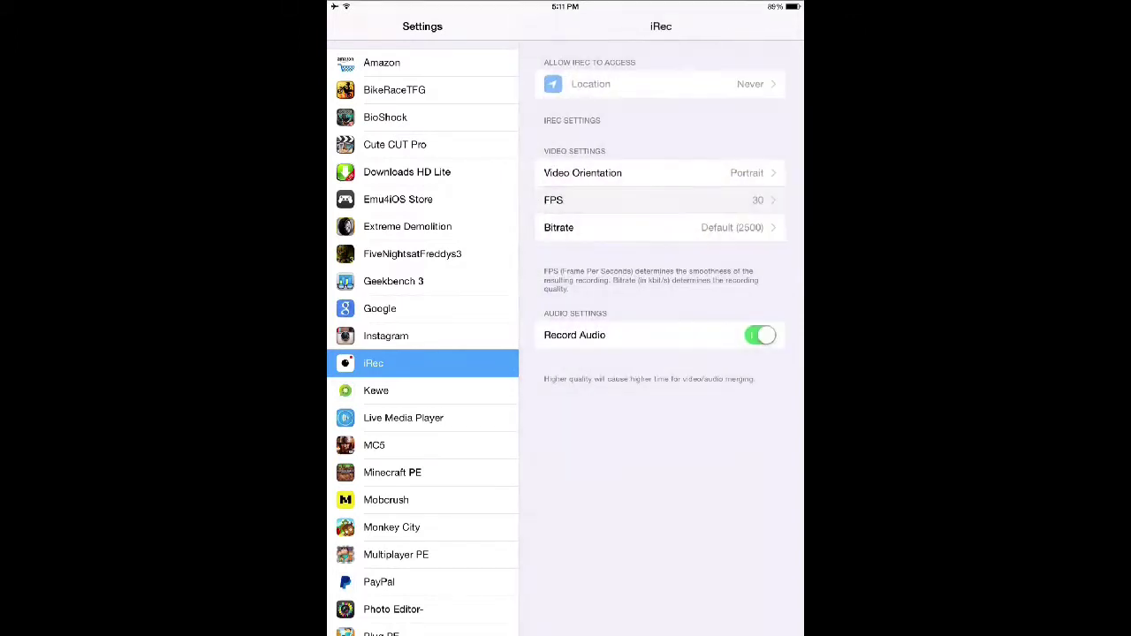
Set iRec's bitrate to 3000 and review the remaining options
left_click(619, 227)
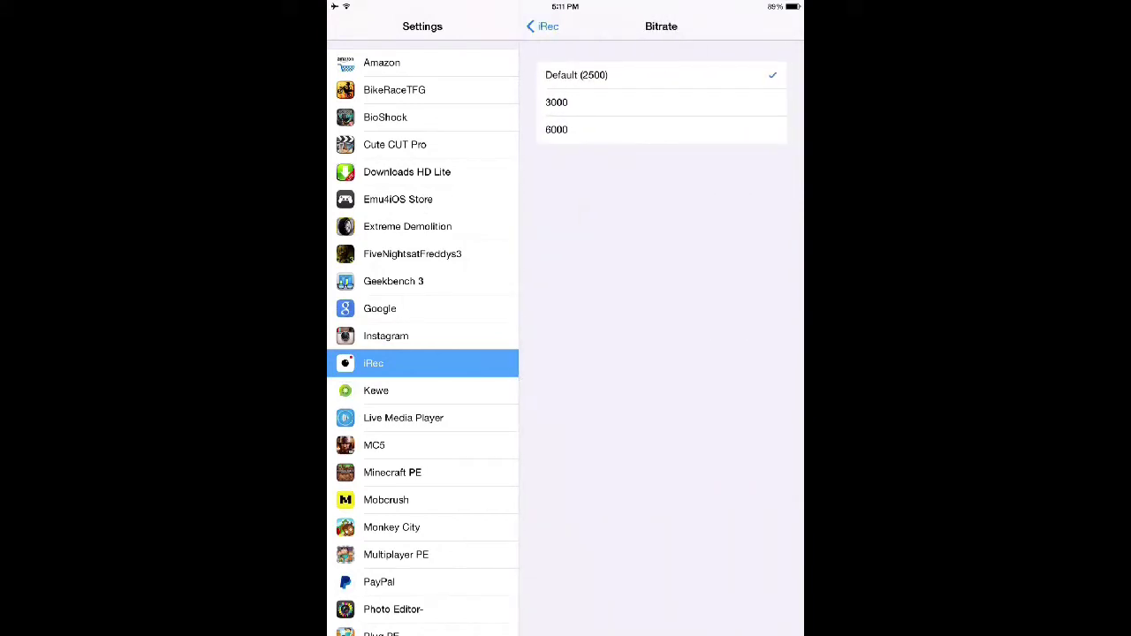
left_click(618, 103)
left_click(543, 27)
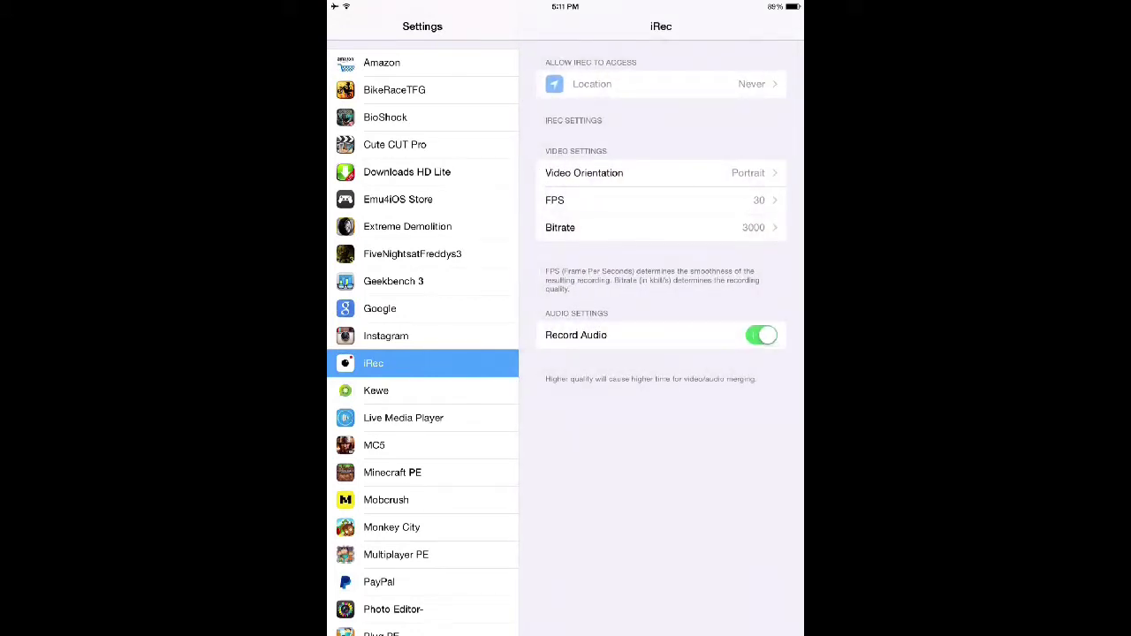
scroll(662, 194, "down", 2)
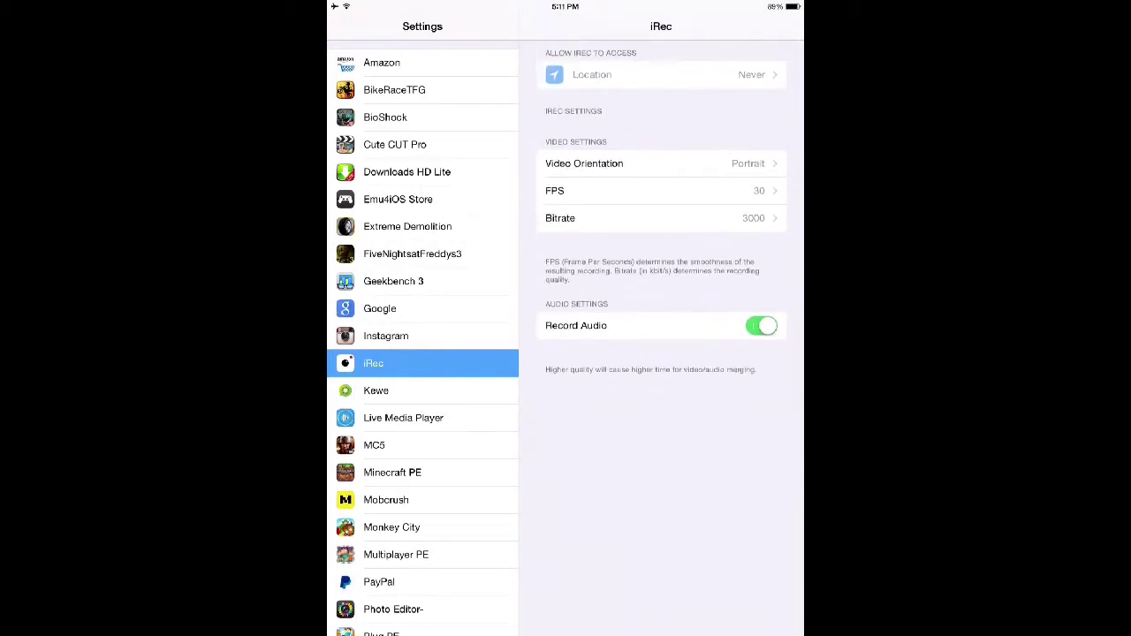
scroll(662, 194, "down", 2)
scroll(662, 194, "down", 2)
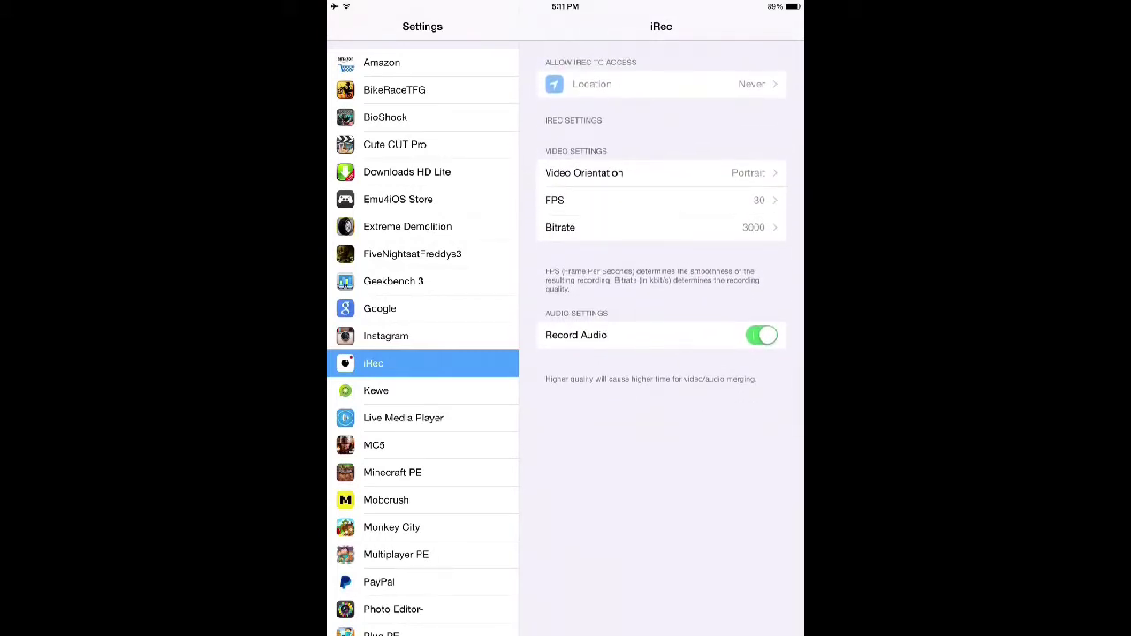
Return to the home screen and swipe to the page with iRec
key("super")
left_click_drag(725, 318, 407, 318)
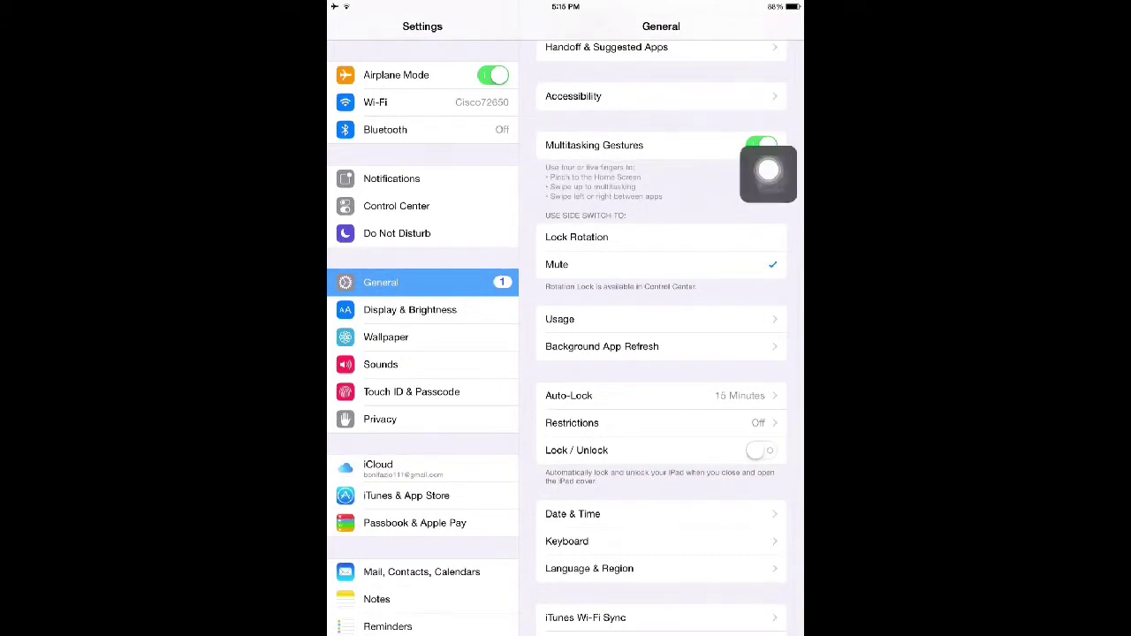
Bring up the Accessibility settings under General
left_click(780, 168)
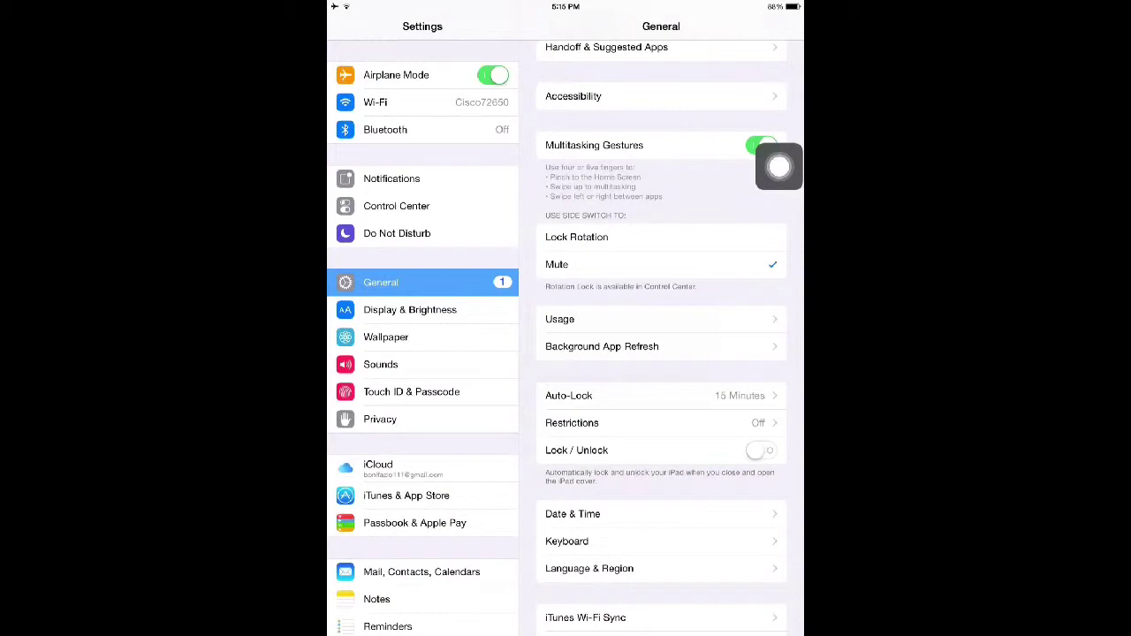
scroll(670, 336, "up", 5)
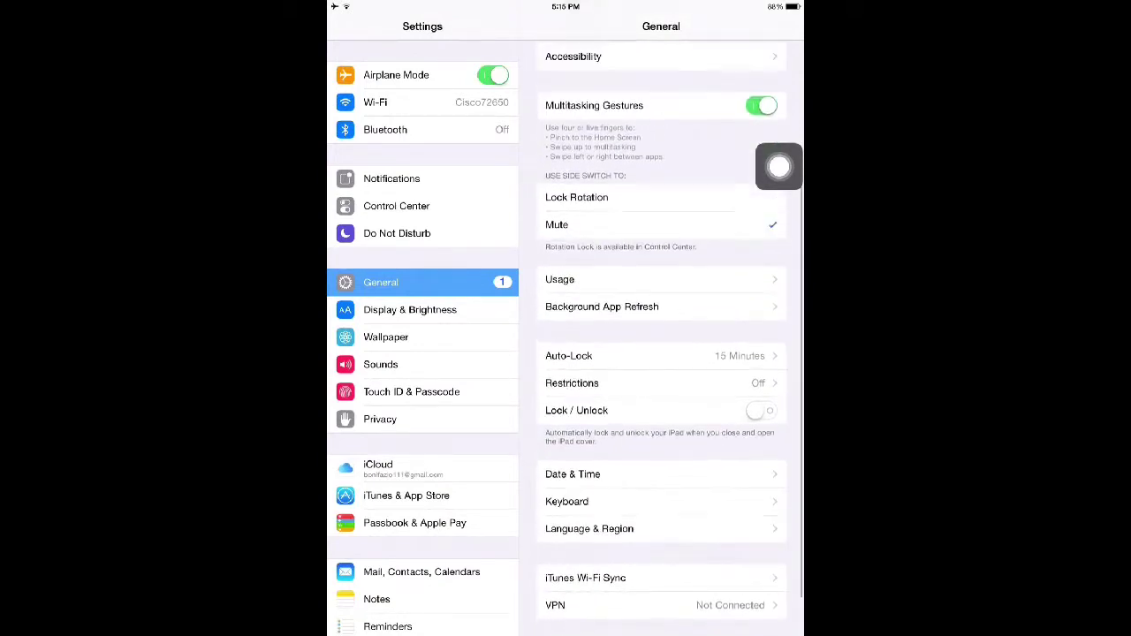
scroll(661, 336, "down", 2)
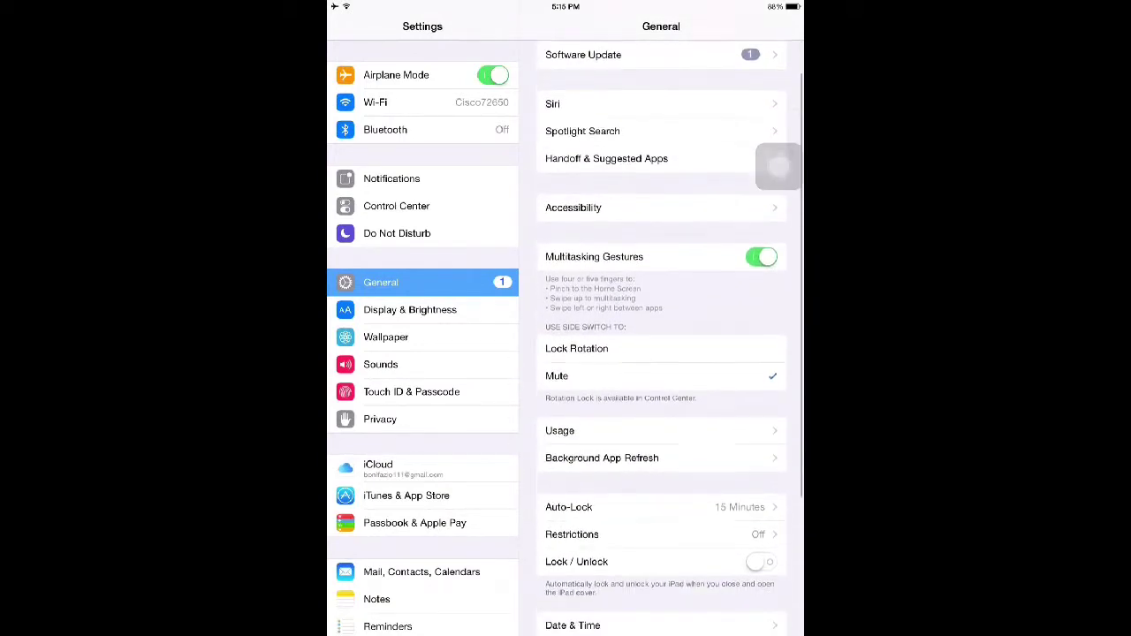
scroll(778, 166, "down", 3)
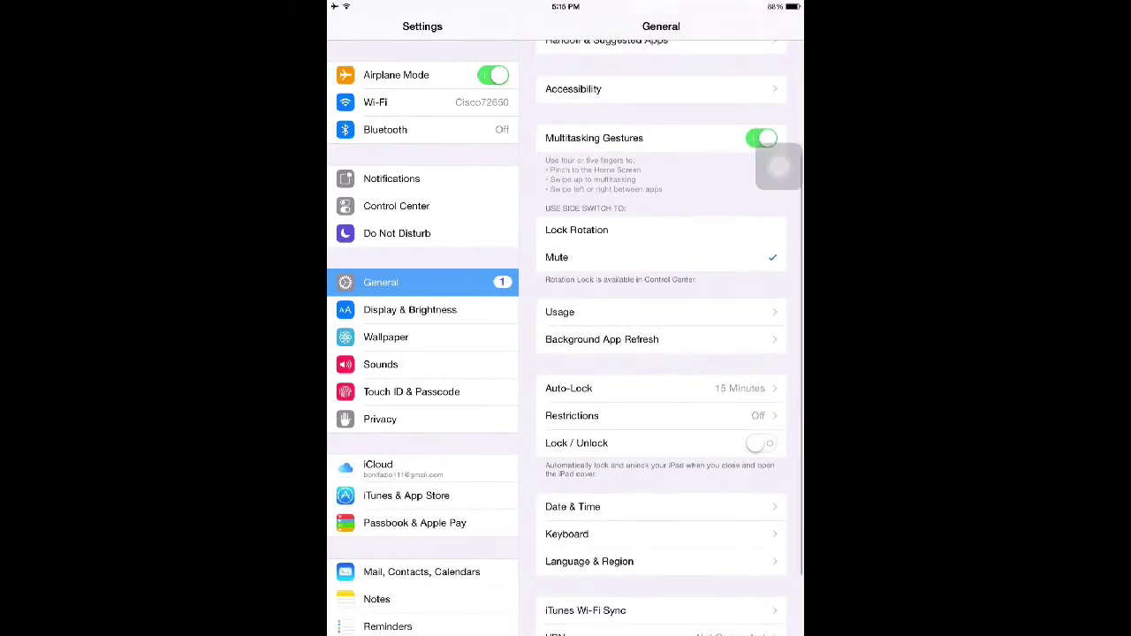
scroll(776, 166, "up", 2)
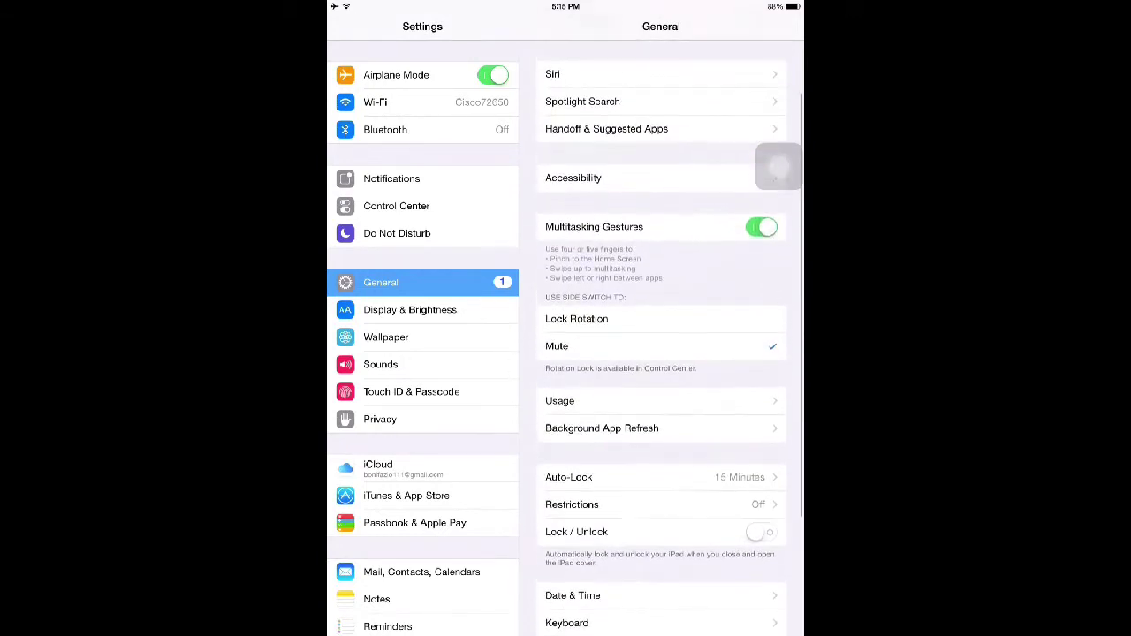
left_click(777, 173)
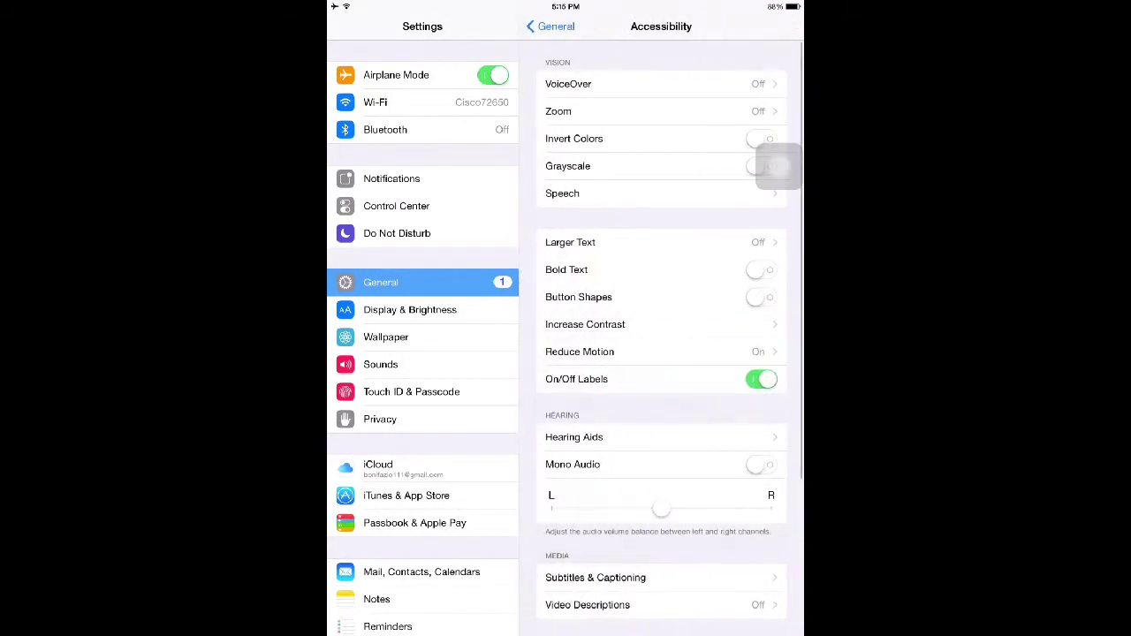
scroll(779, 166, "down", 3)
scroll(778, 166, "down", 3)
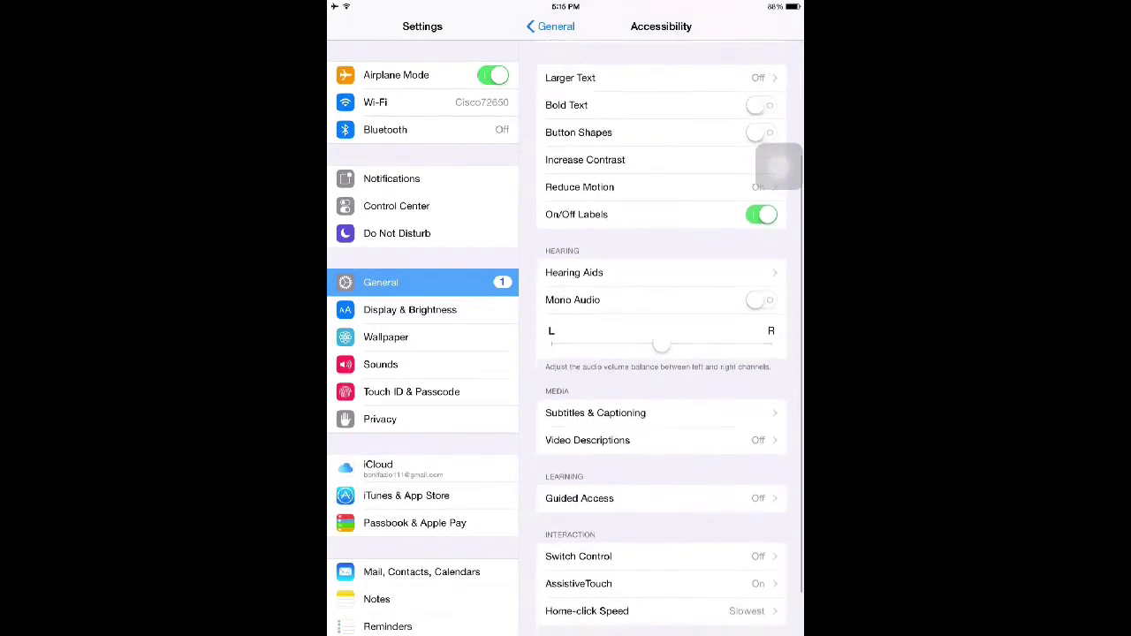
scroll(777, 166, "down", 2)
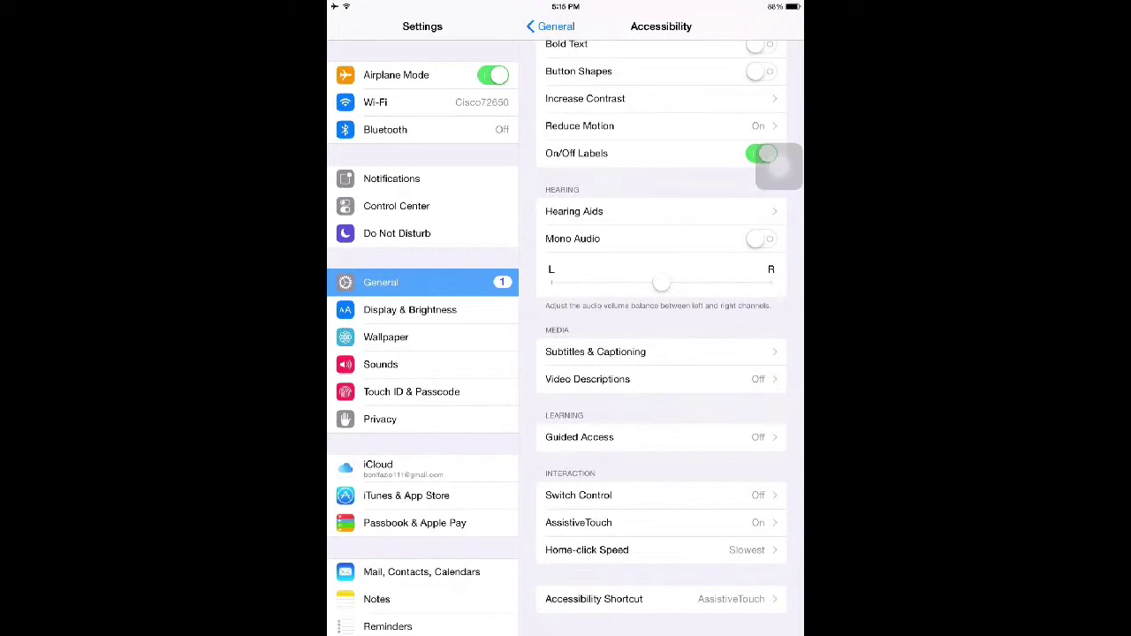
Toggle AssistiveTouch off and back on, then nudge its floating button
left_click(579, 523)
left_click(761, 75)
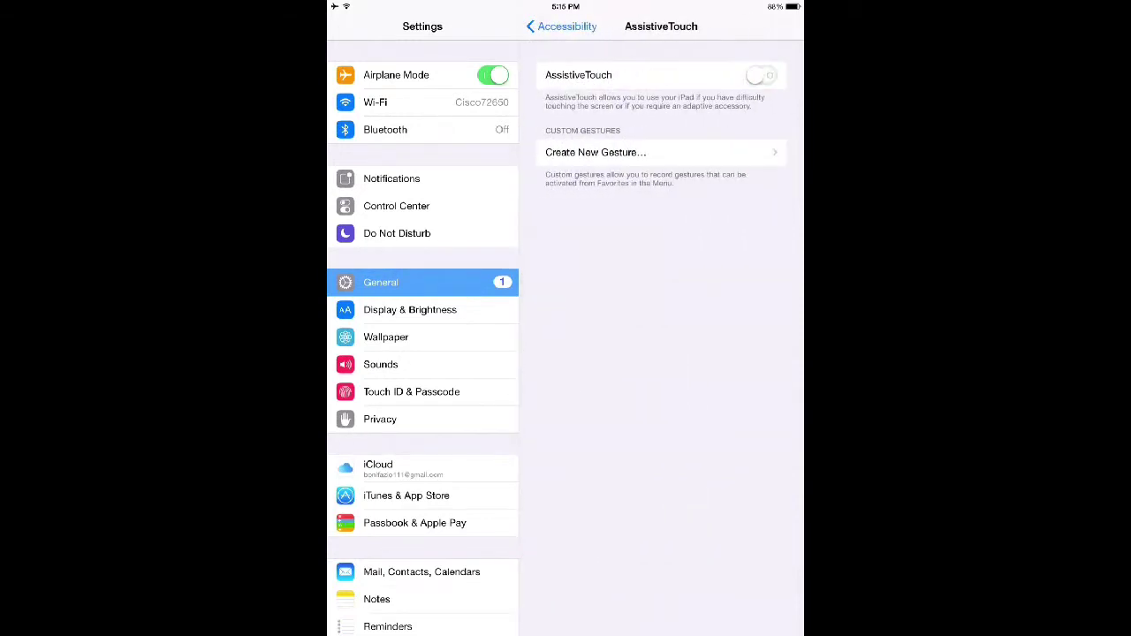
left_click(761, 76)
mouse_move(780, 166)
left_mouse_down()
mouse_move(745, 227)
mouse_move(779, 182)
left_mouse_up()
Turn on Zoom in Accessibility and move the zoom lens lower on screen
left_click(562, 25)
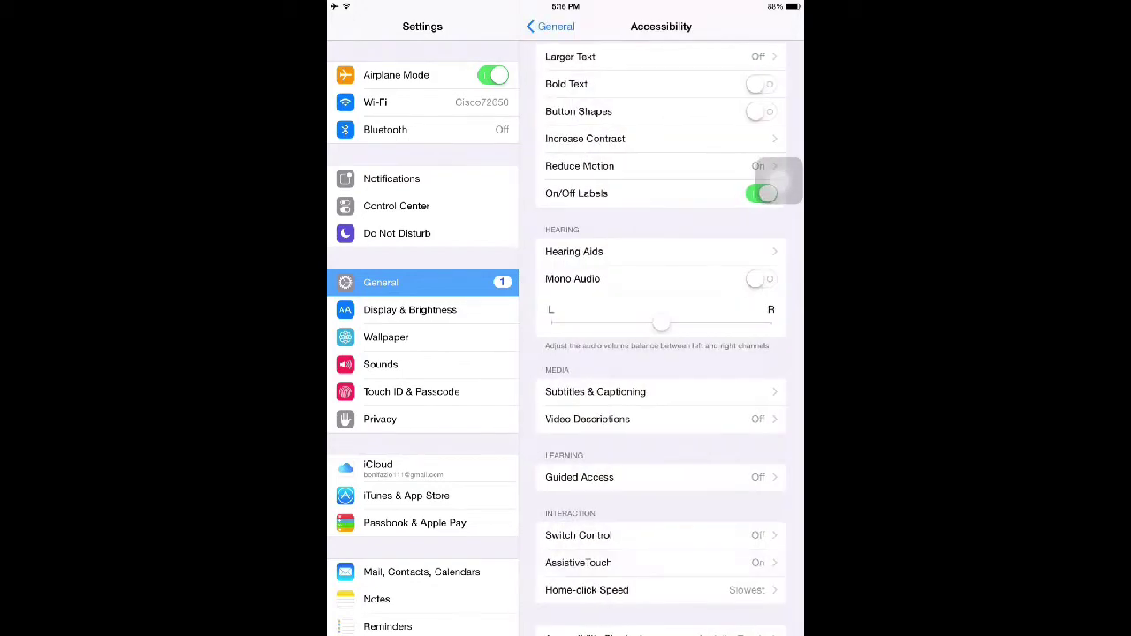
scroll(661, 354, "up", 3)
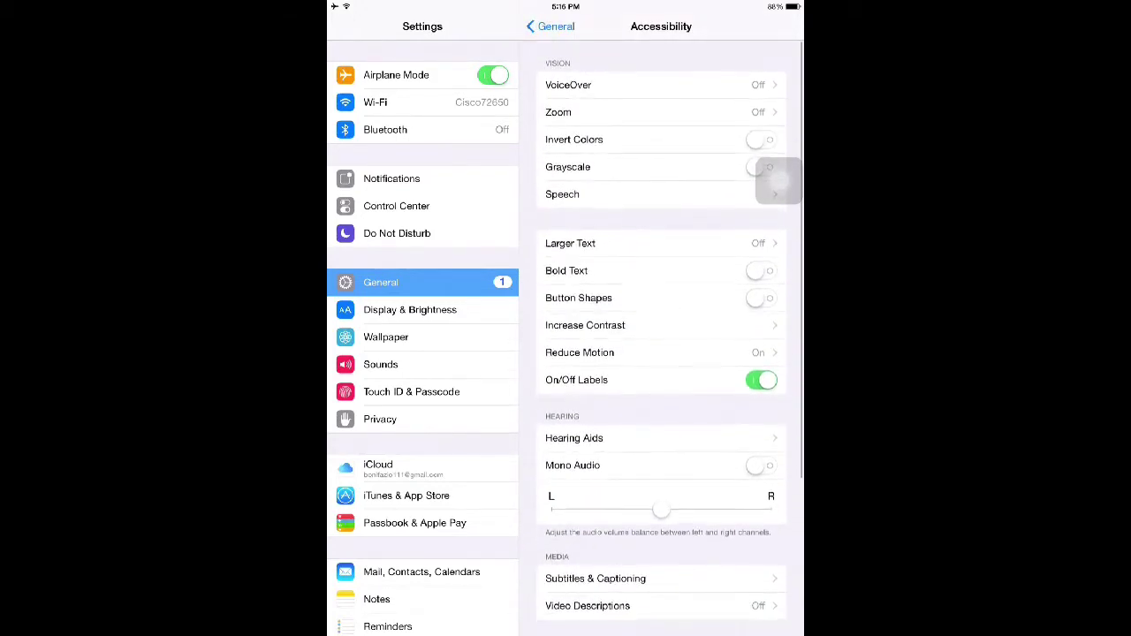
left_click(619, 113)
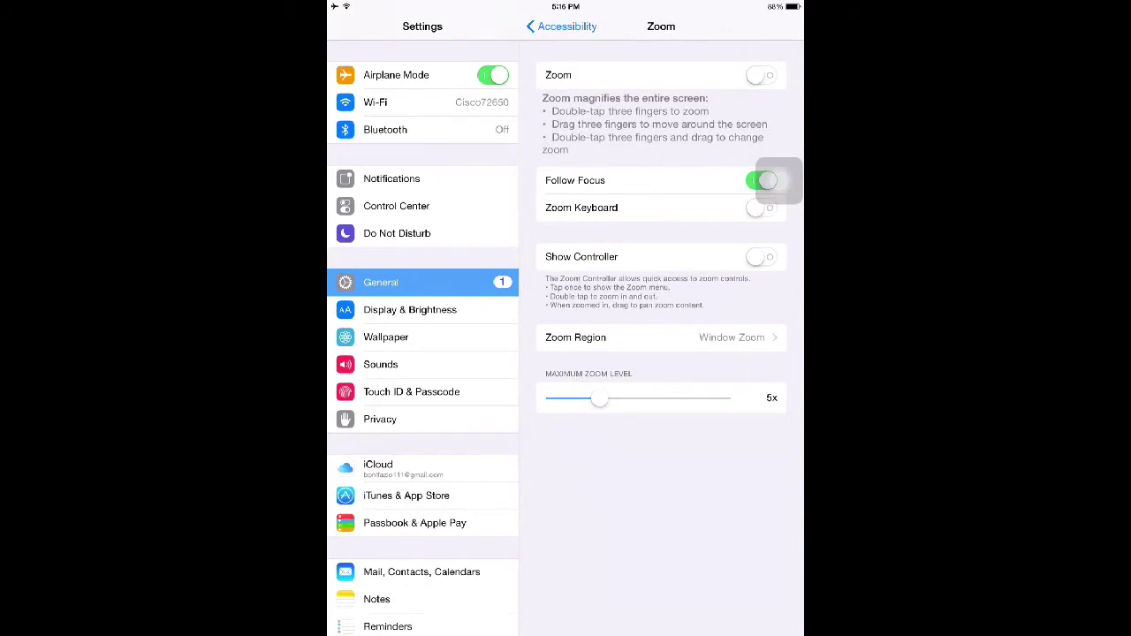
left_click(762, 75)
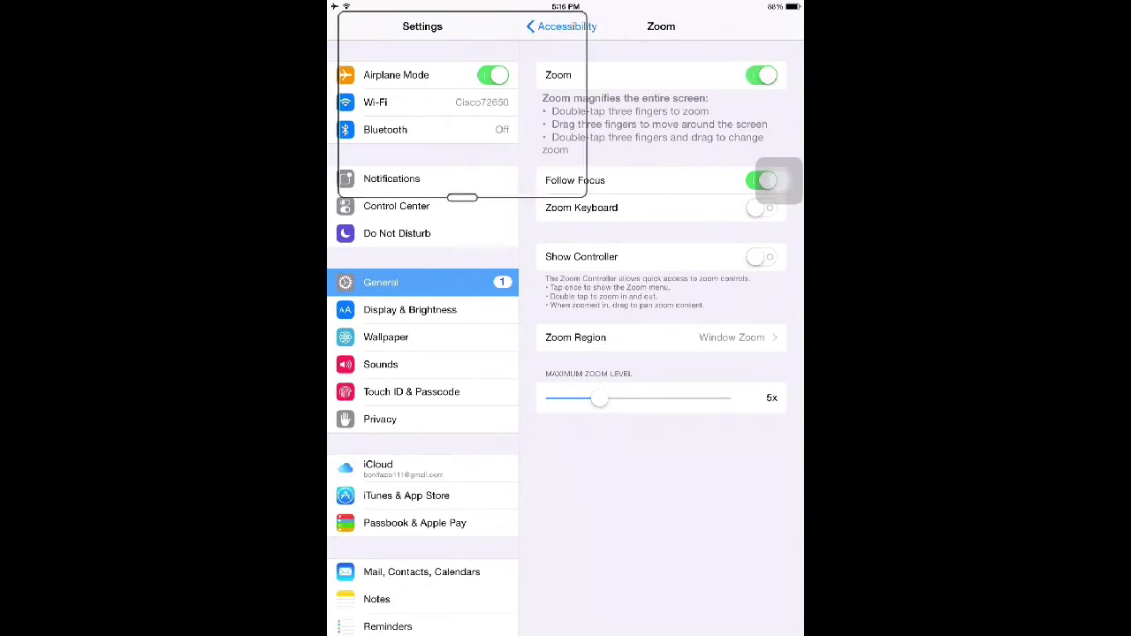
mouse_move(461, 197)
left_mouse_down()
mouse_move(533, 354)
mouse_move(589, 405)
mouse_move(596, 482)
left_mouse_up()
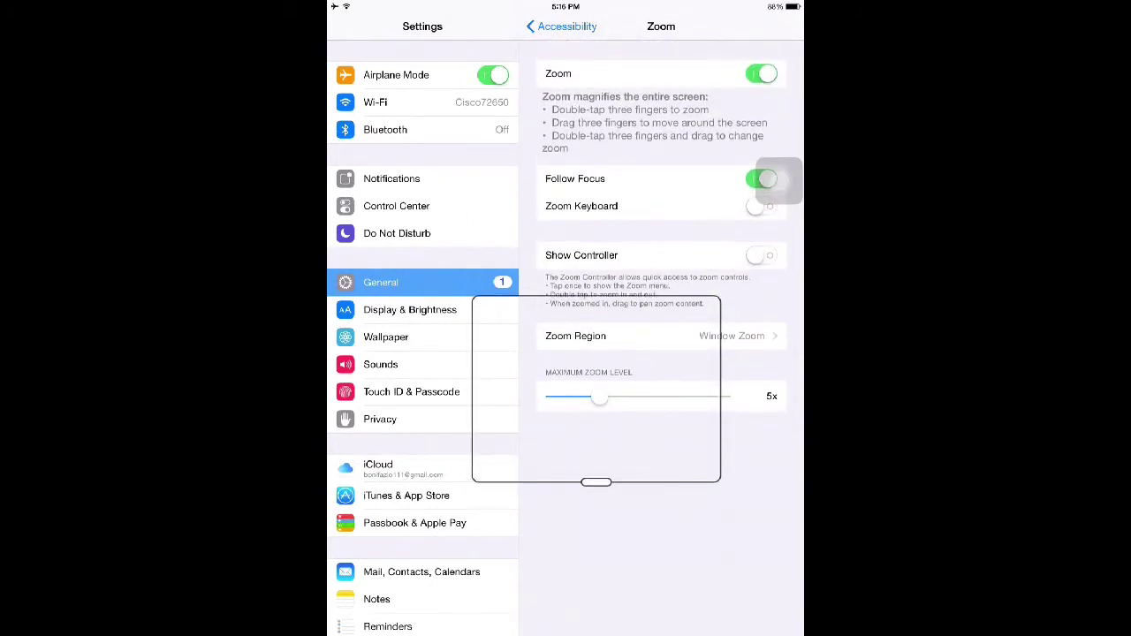
Lower the maximum zoom level to 1.2x and reduce magnification to minimum
left_click_drag(600, 398, 553, 398)
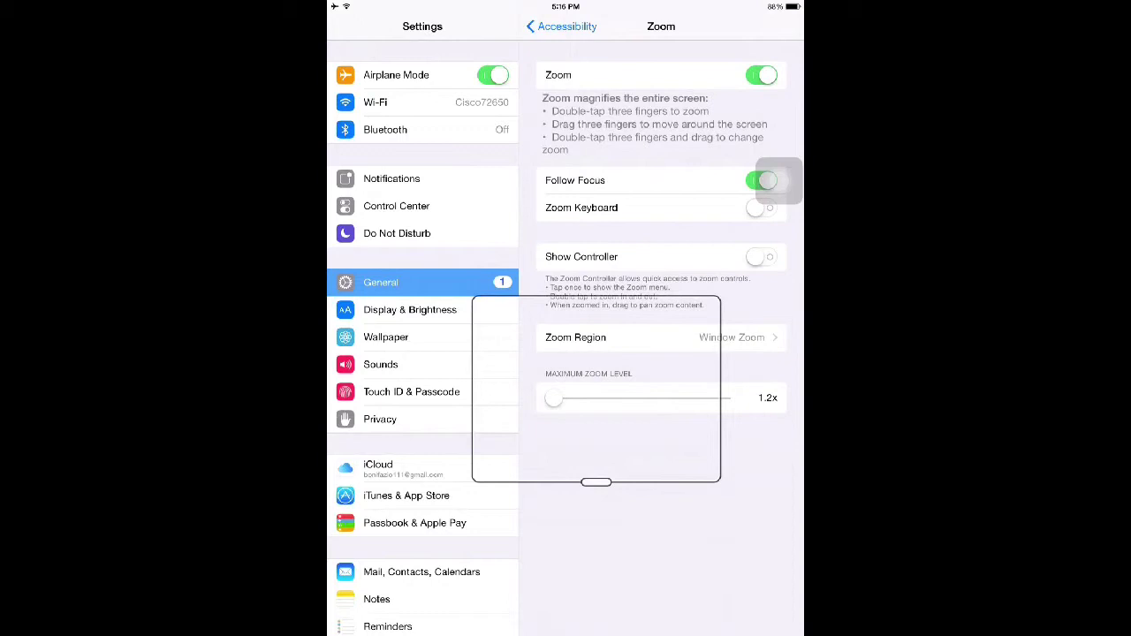
left_click(595, 482)
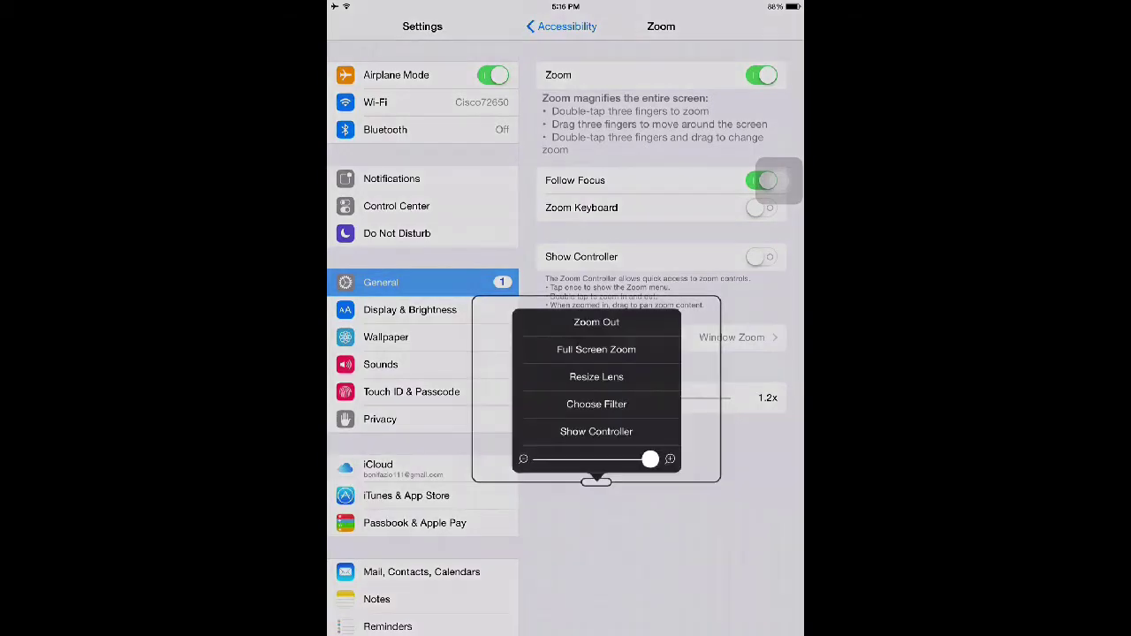
left_click_drag(650, 459, 541, 458)
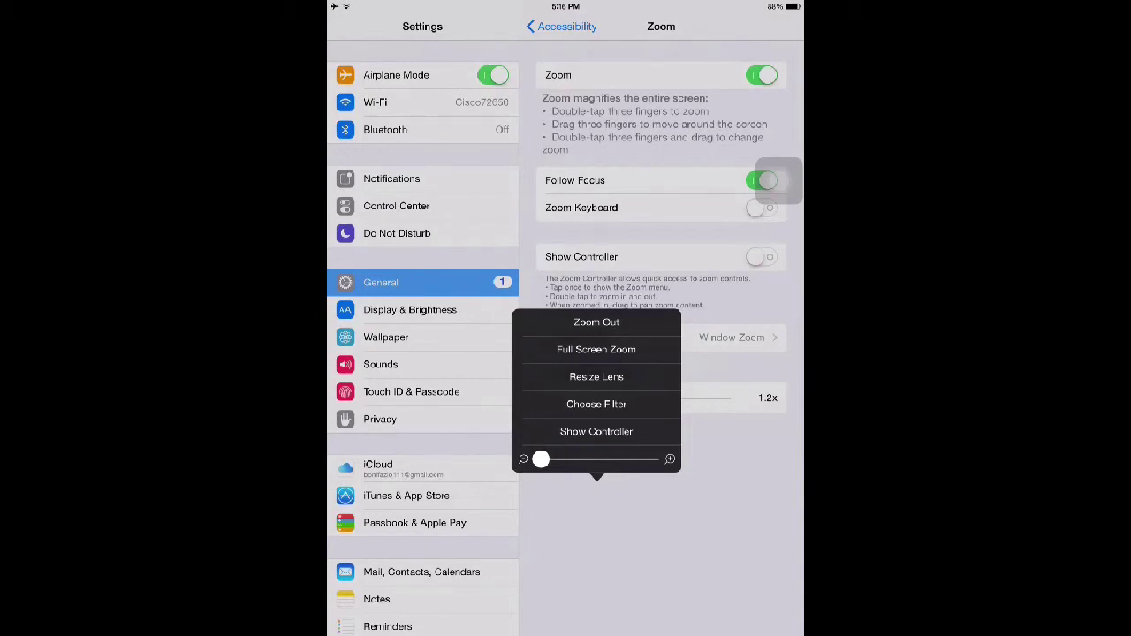
Resize the zoom lens into a small, narrow, short box
left_click(597, 377)
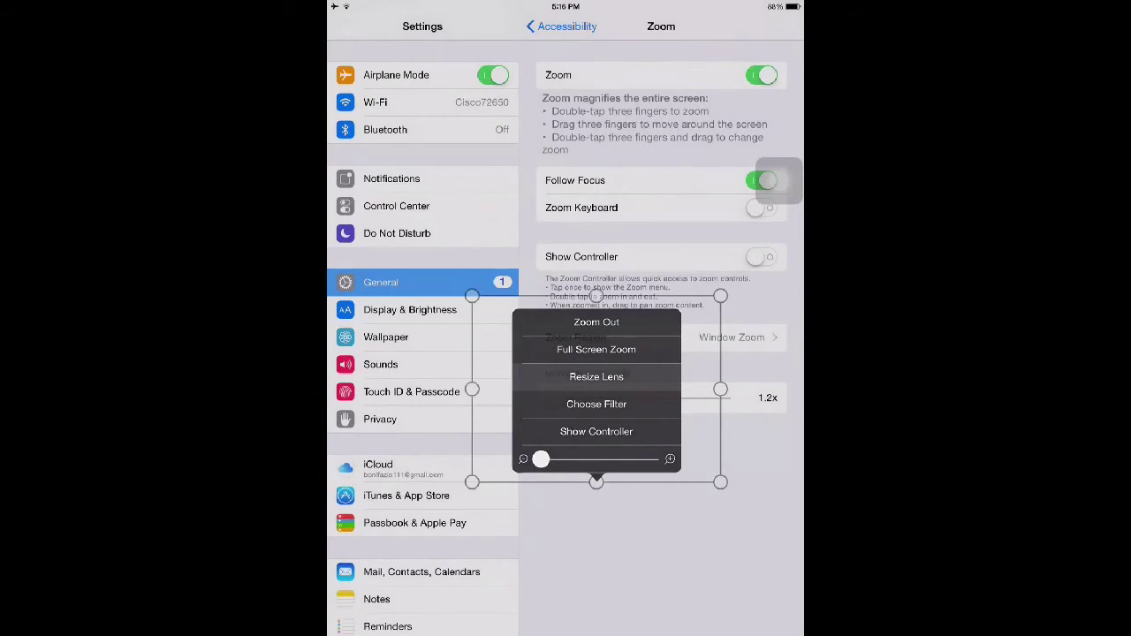
left_click_drag(720, 390, 528, 390)
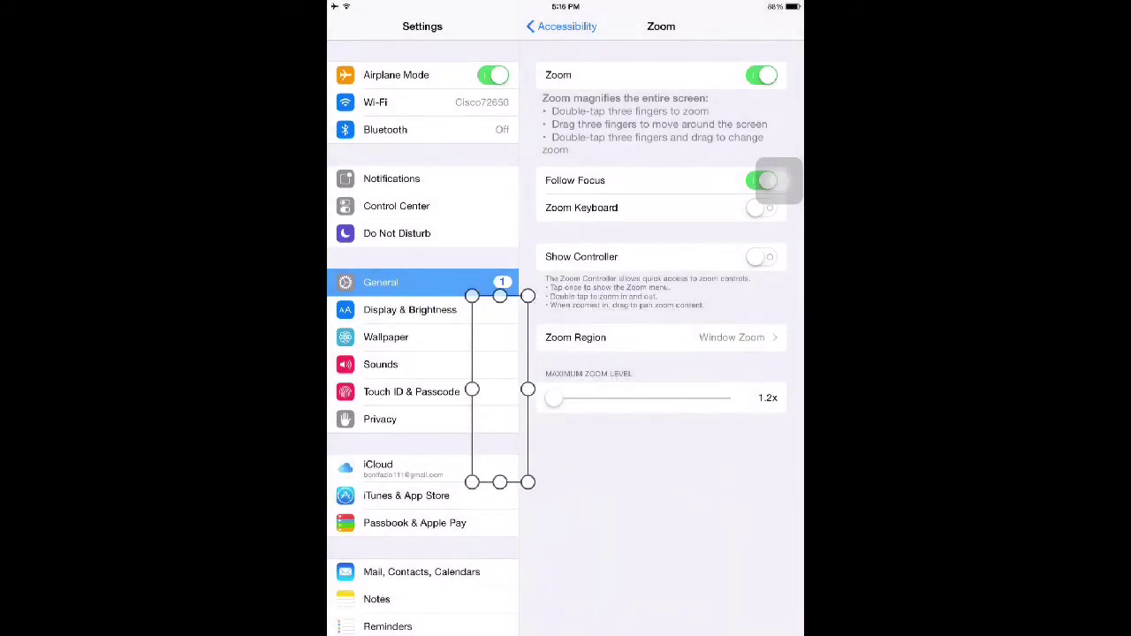
left_click_drag(500, 482, 500, 352)
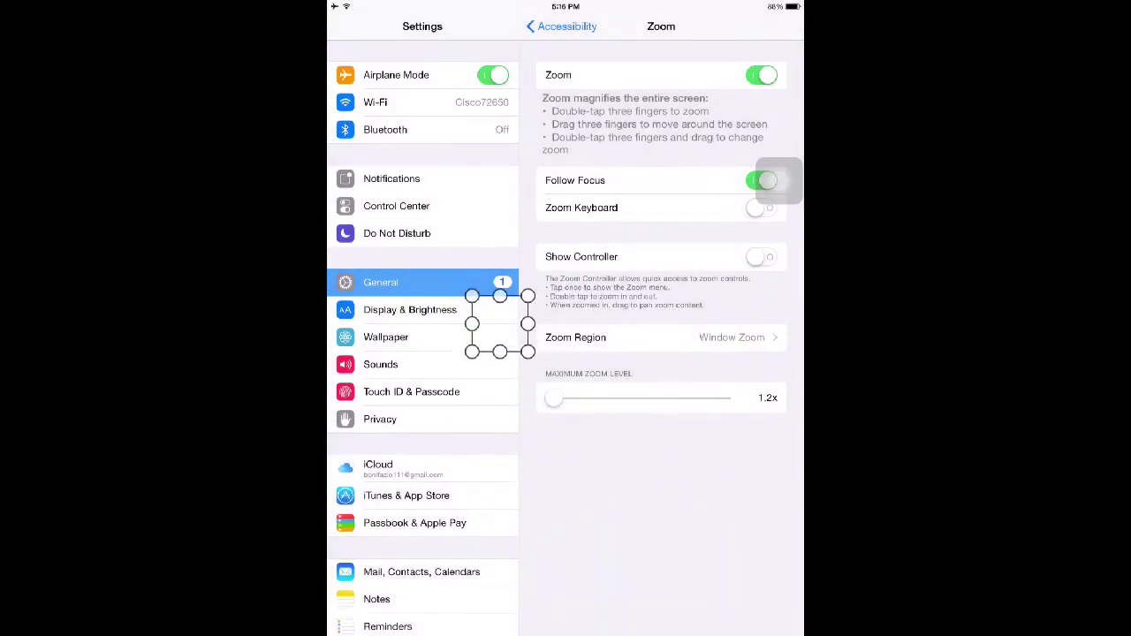
Show the Wallpaper settings, move the lens aside, and tap the AssistiveTouch button
scroll(423, 340, "down", 1)
left_click(398, 316)
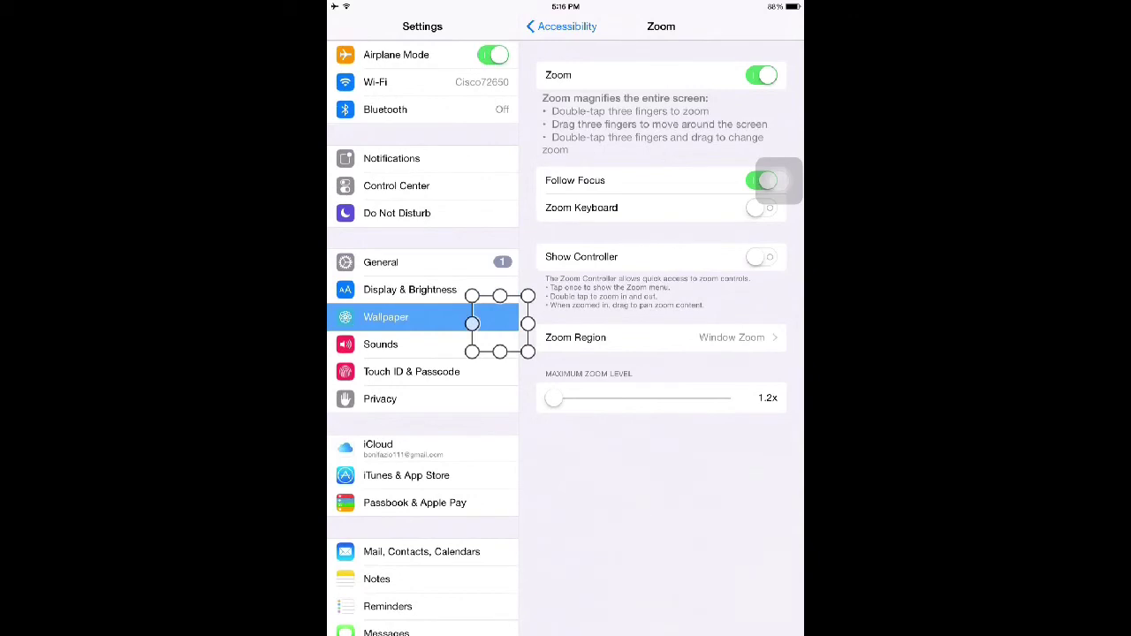
mouse_move(500, 351)
left_mouse_down()
mouse_move(725, 50)
mouse_move(776, 56)
mouse_move(717, 397)
mouse_move(487, 468)
mouse_move(480, 242)
left_mouse_up()
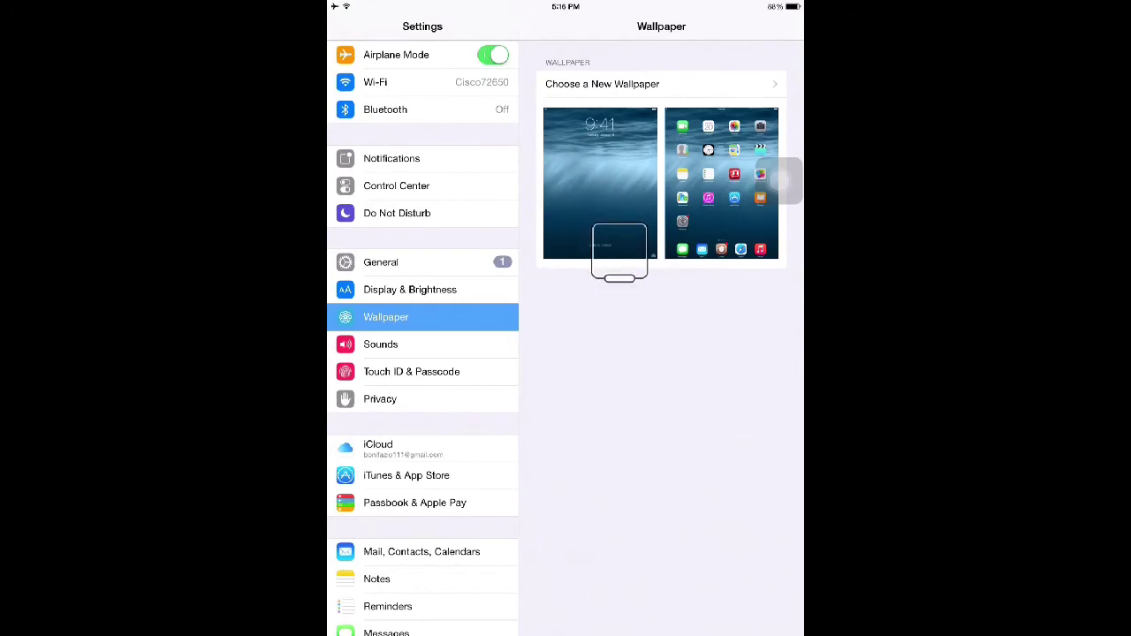
left_click(778, 182)
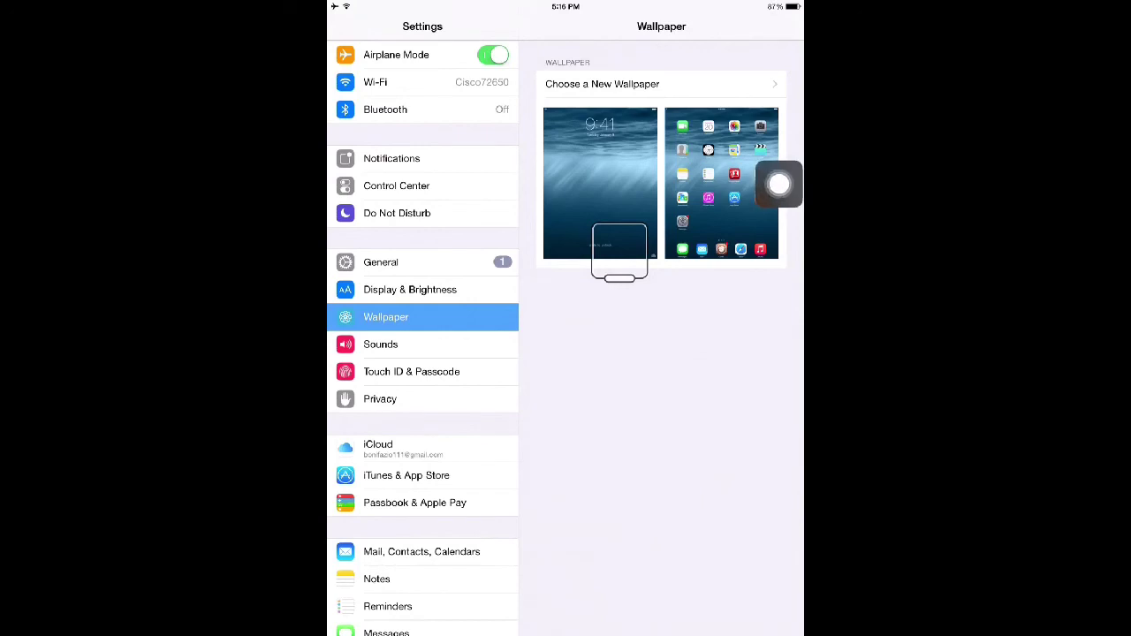